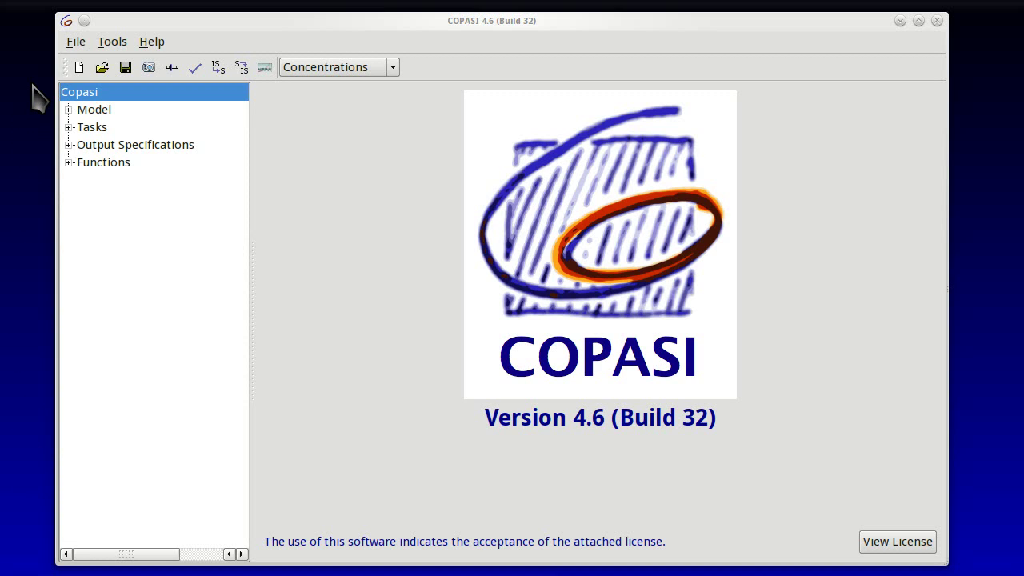
Name the model 'branched', set volume unit to l, and add notes 'Comments go here', 'free text', 'References', 'etc'
click(110, 112)
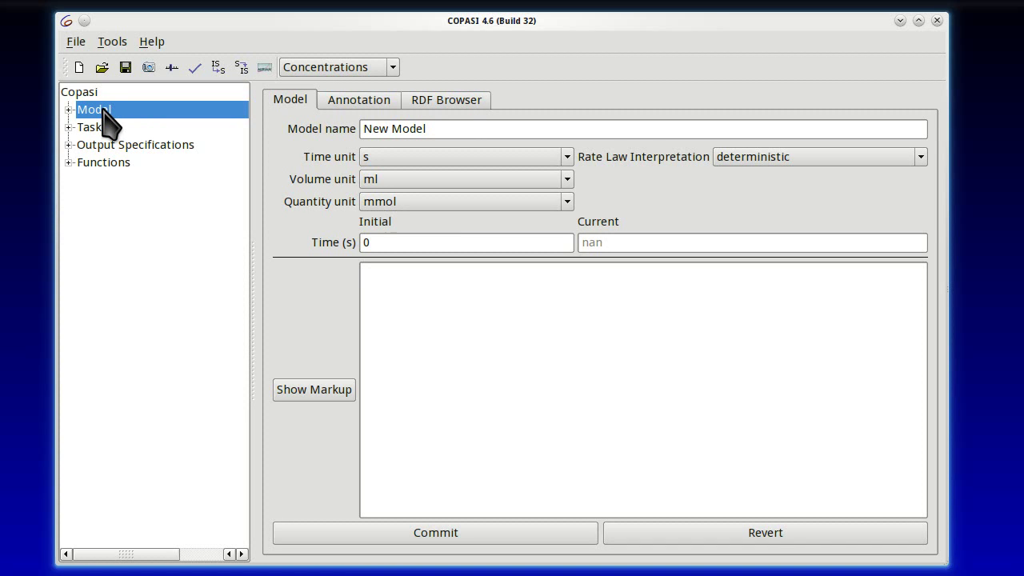
triple_click(686, 128)
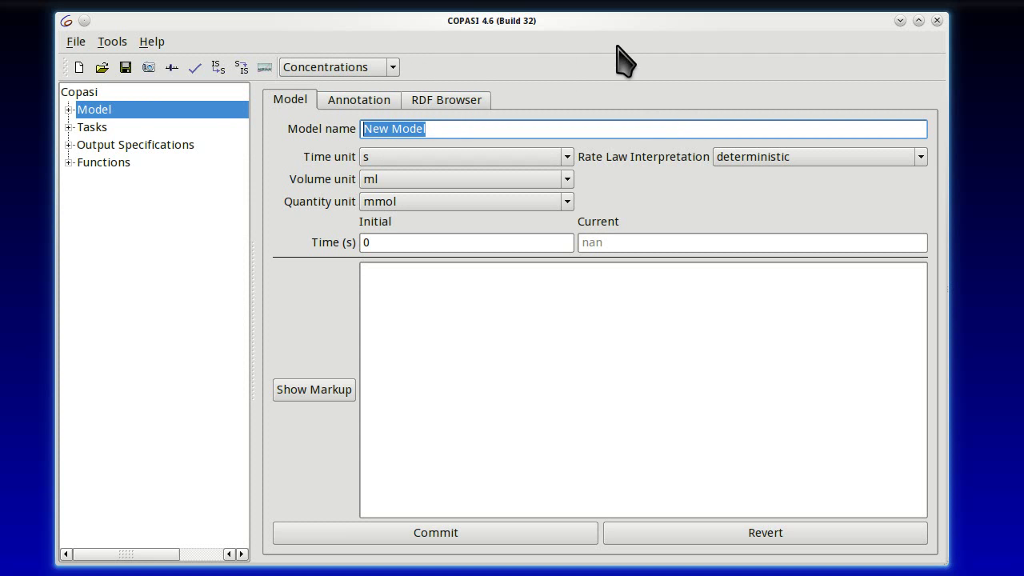
text(branched)
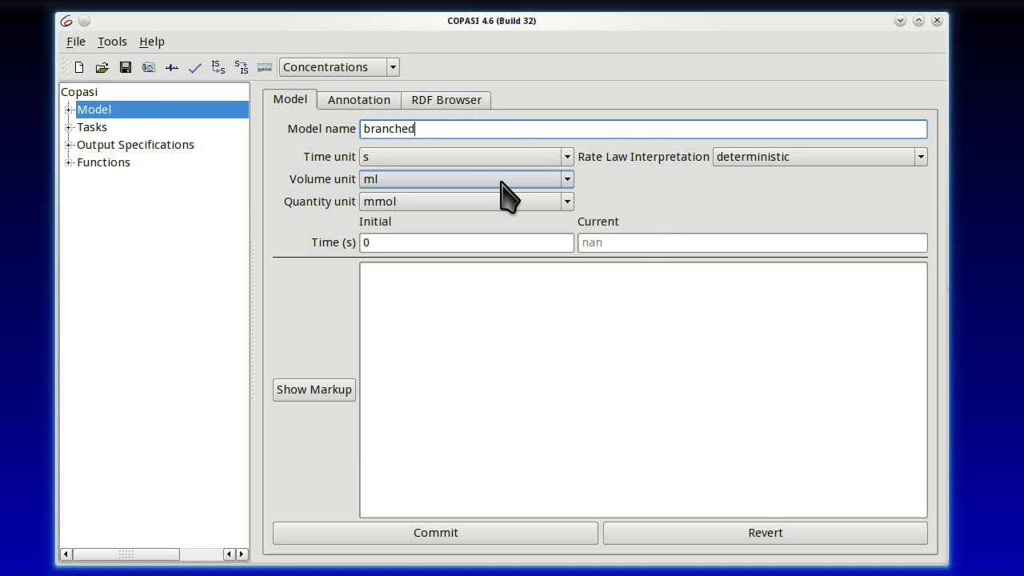
click(501, 182)
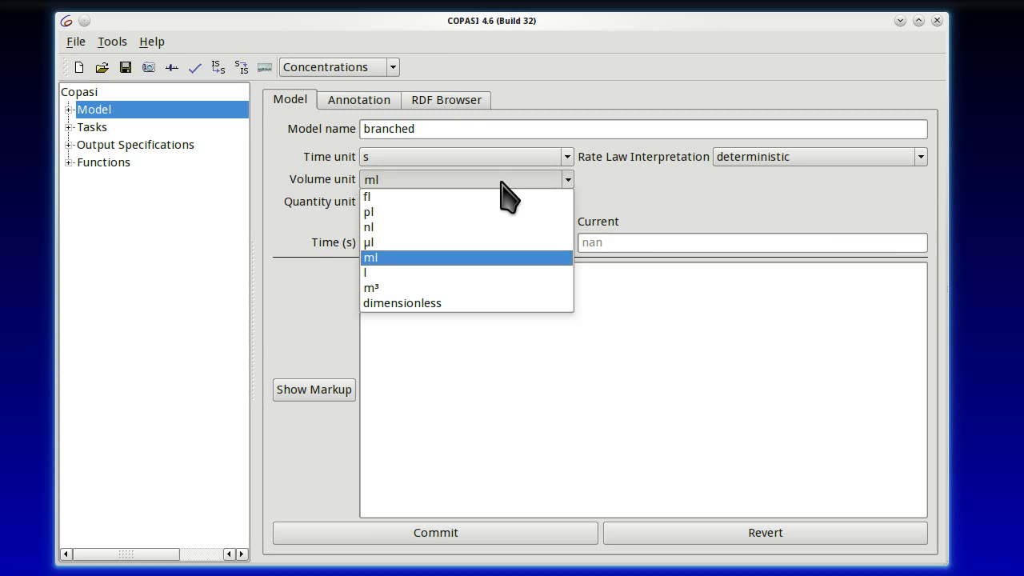
click(452, 273)
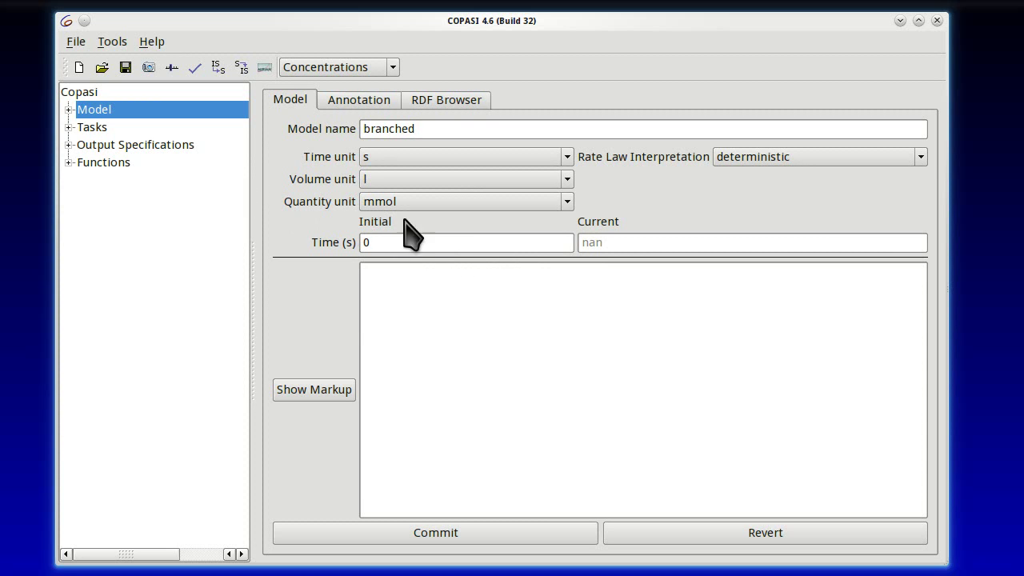
click(470, 295)
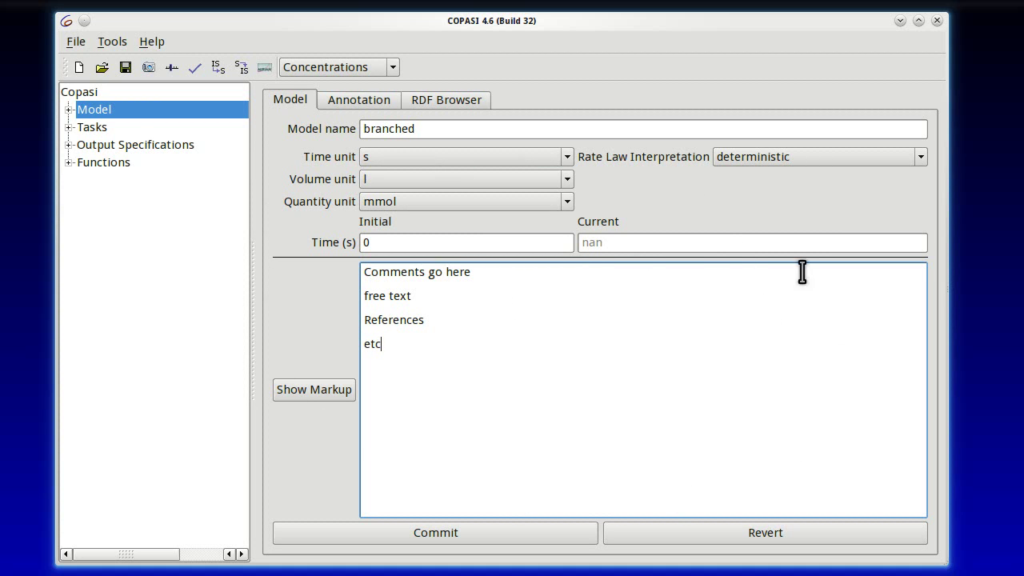
Expand Model and Biochemical, then view the Compartments, Species and Reactions tables in turn
click(69, 110)
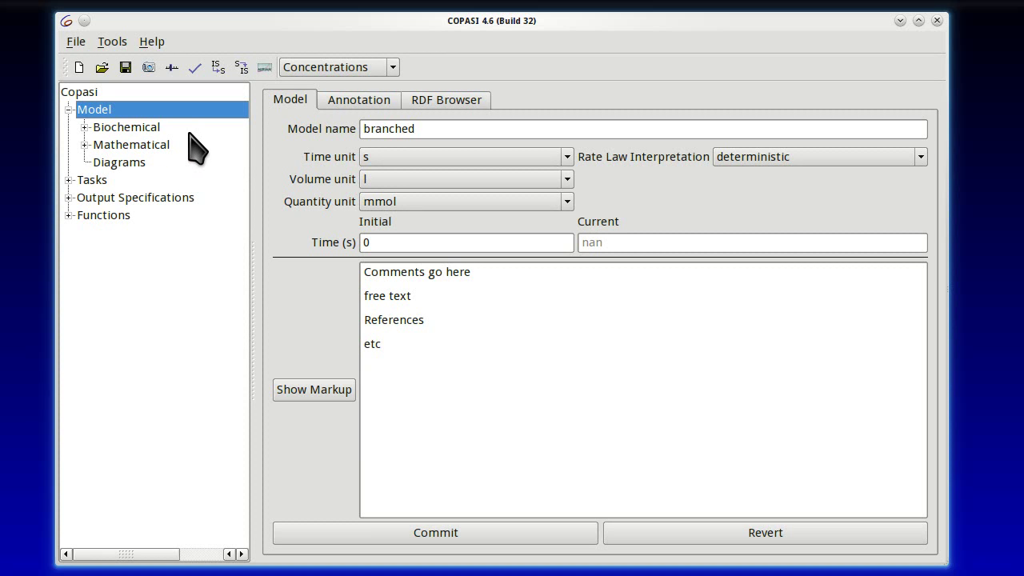
click(84, 128)
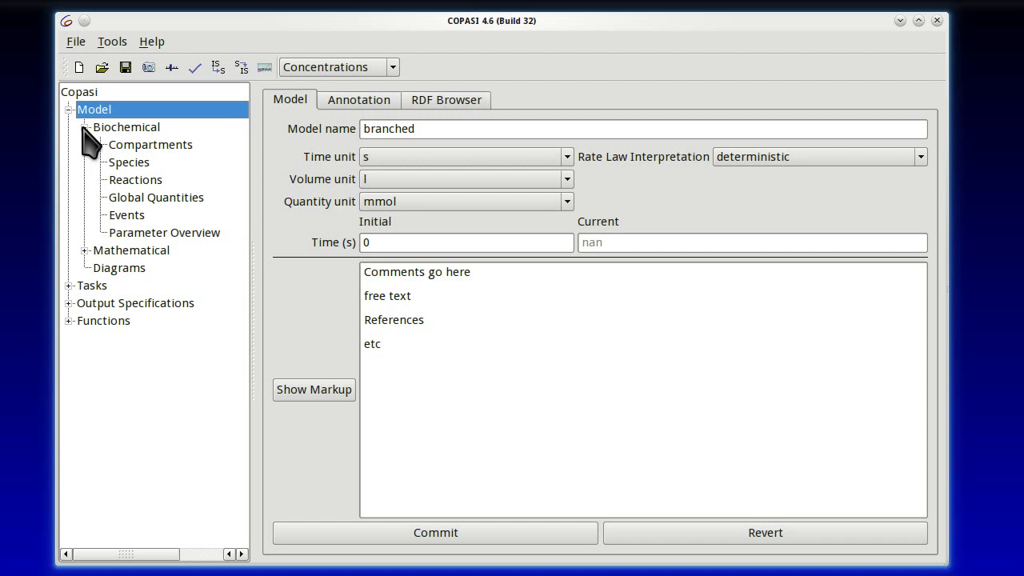
click(184, 148)
click(152, 164)
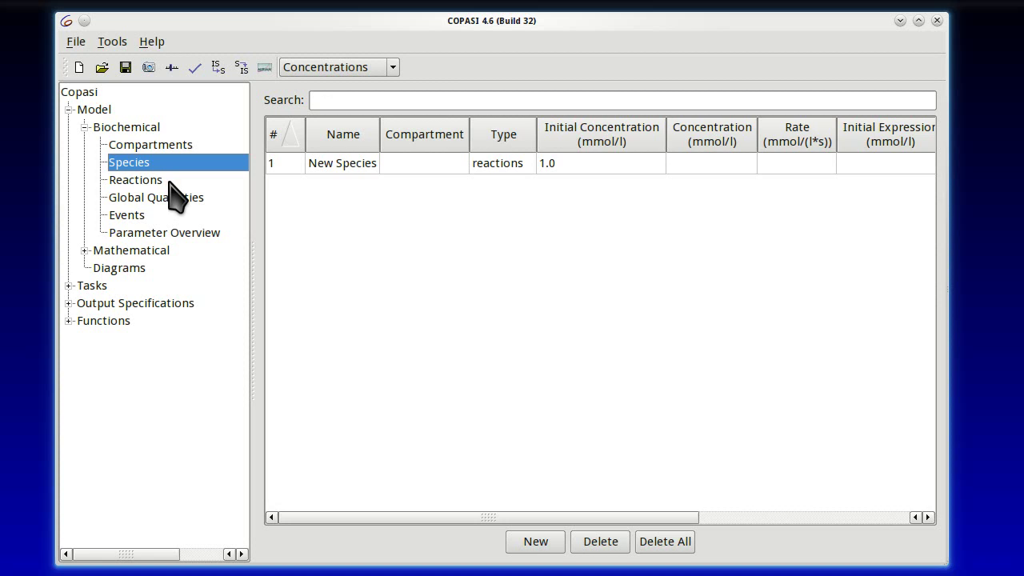
click(169, 181)
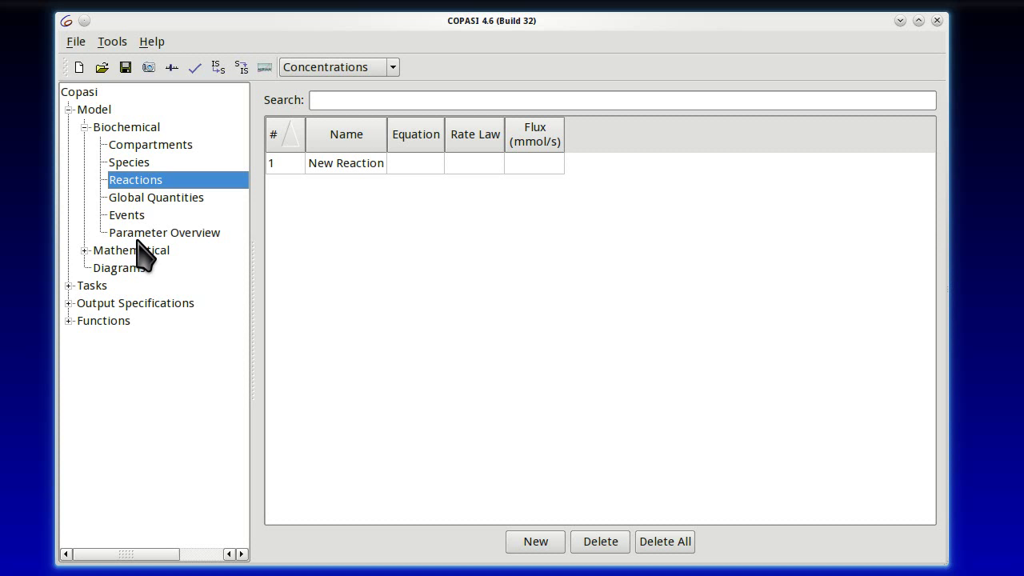
Rename the placeholder compartment to Cell with initial volume 1e-12 l, then return to Reactions
click(150, 149)
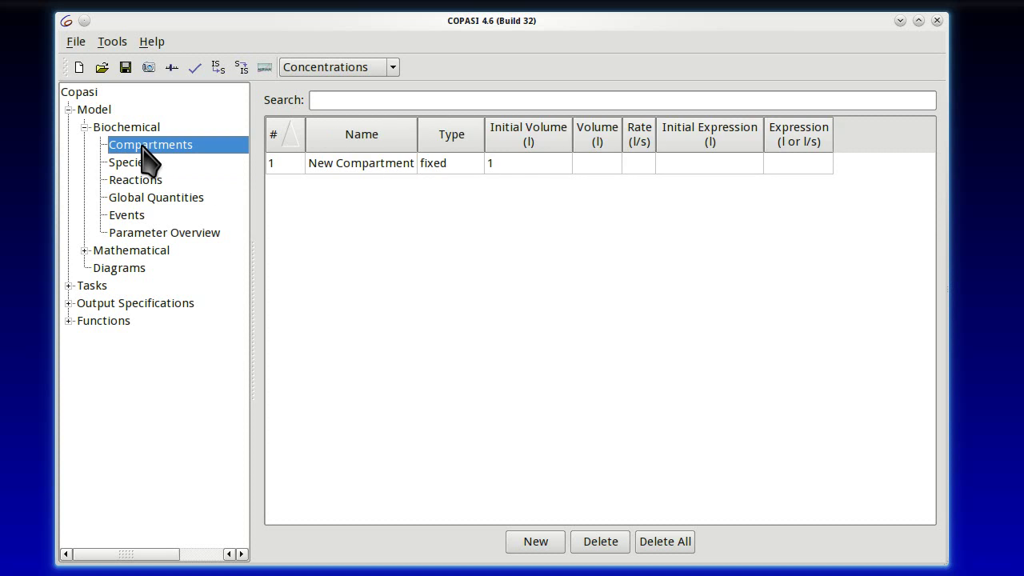
click(345, 167)
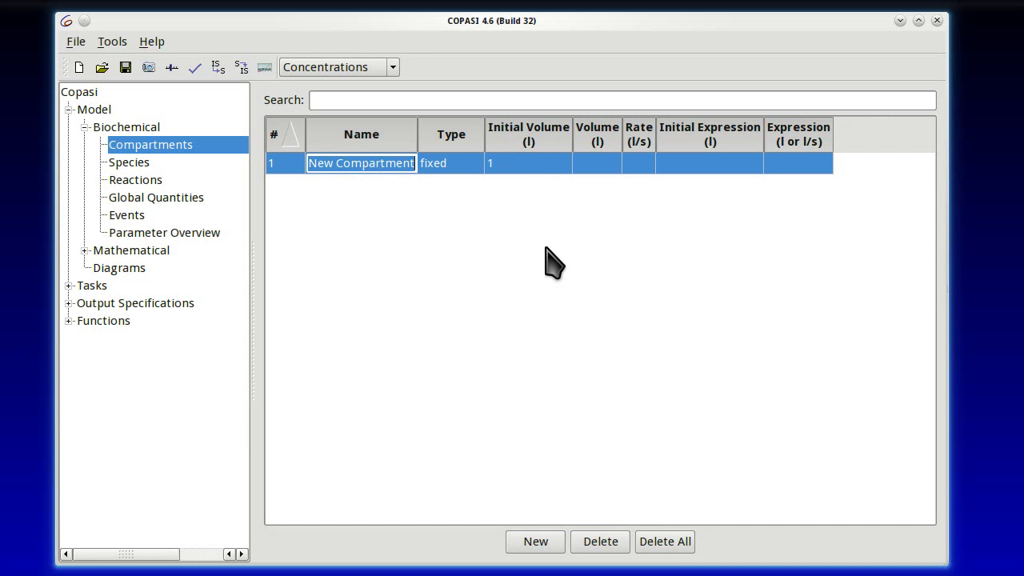
text(Cell)
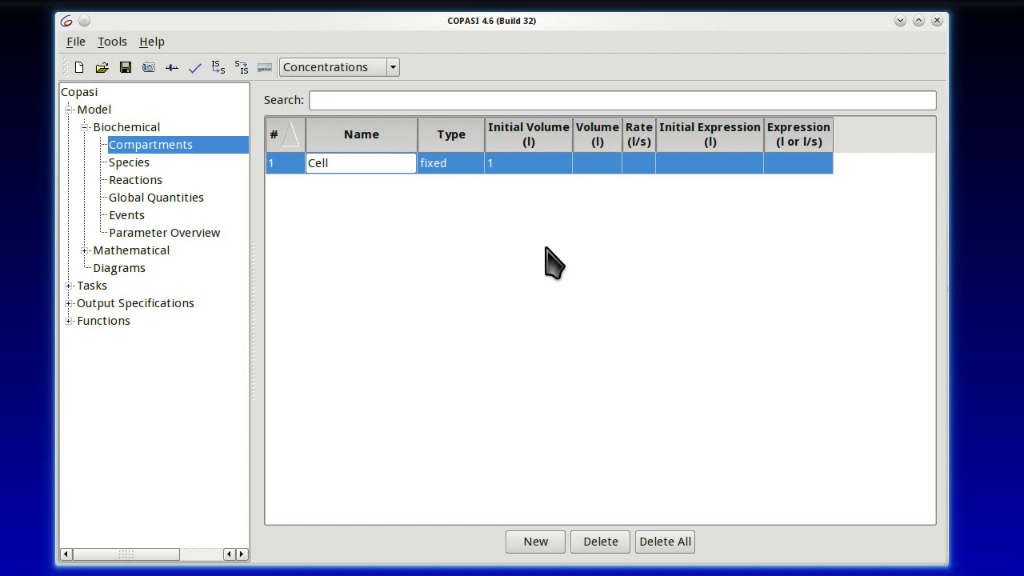
click(453, 184)
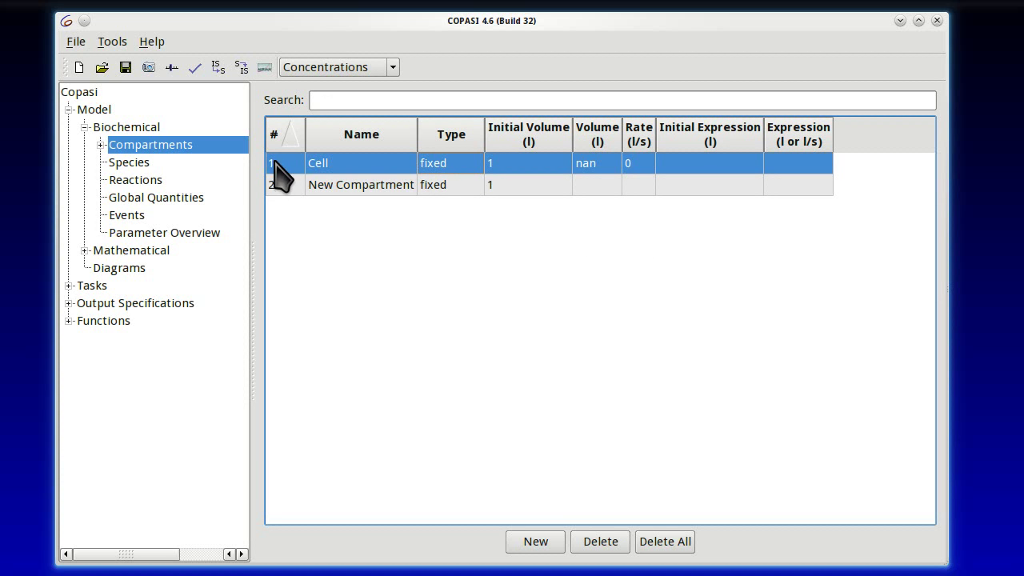
double_click(460, 166)
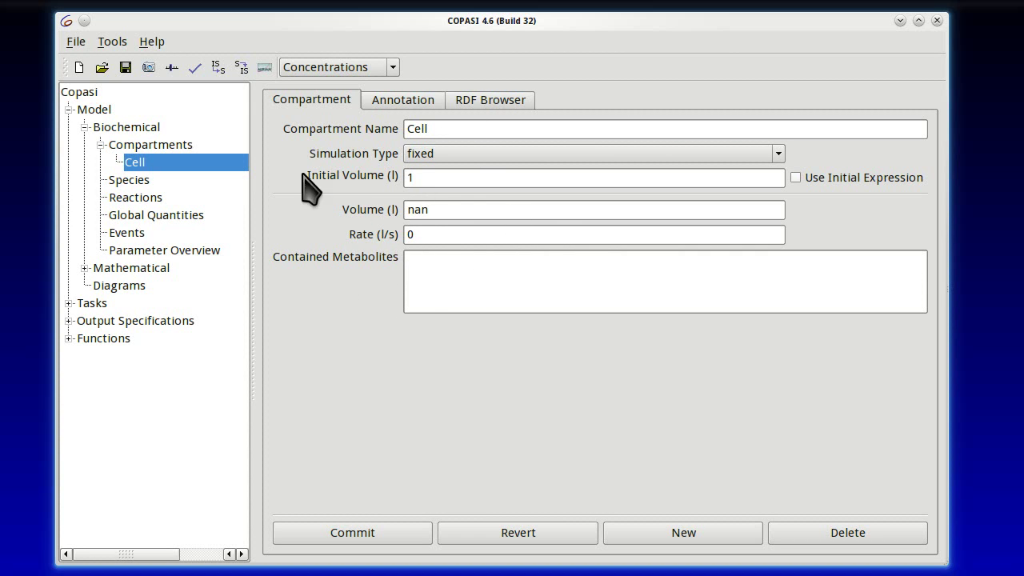
click(460, 183)
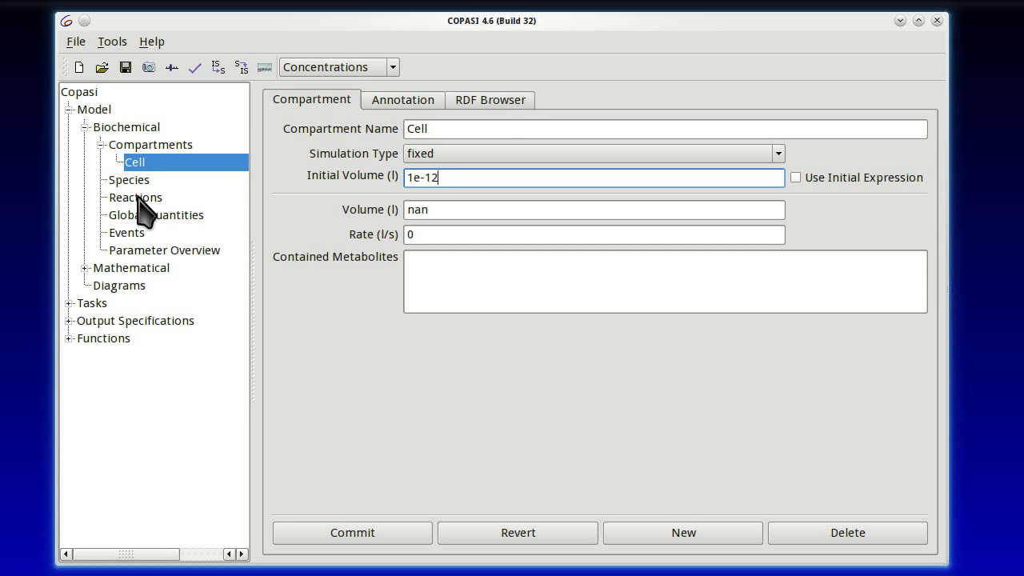
click(140, 200)
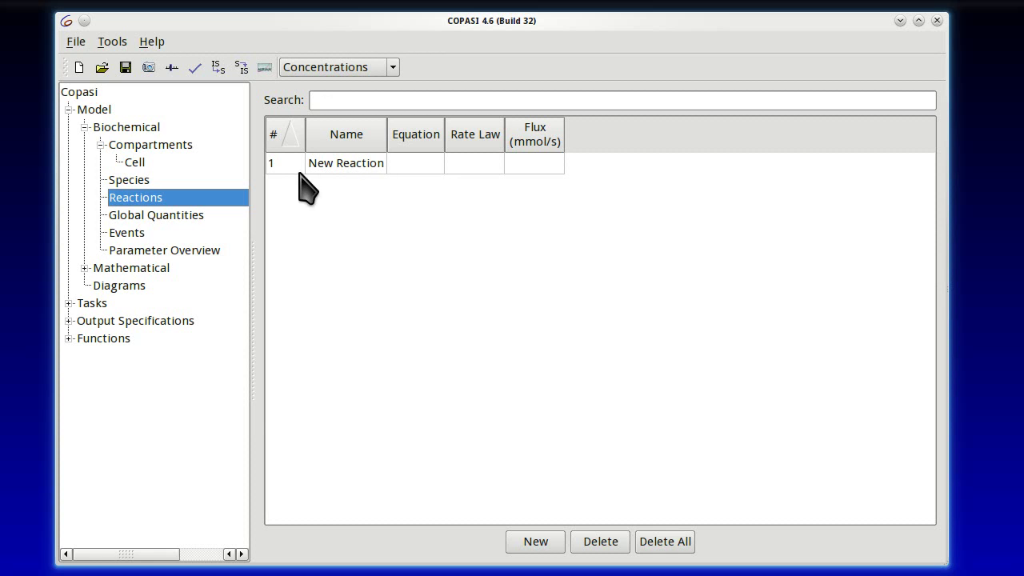
Rename the placeholder reaction to R1 and enter its chemical equation 'A = X'
click(364, 168)
double_click(362, 163)
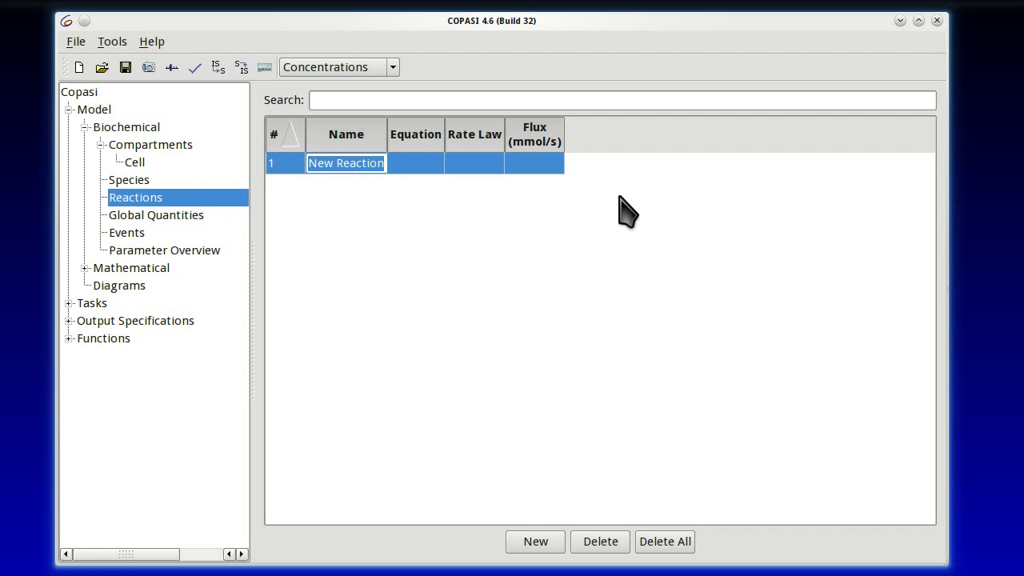
text(R1)
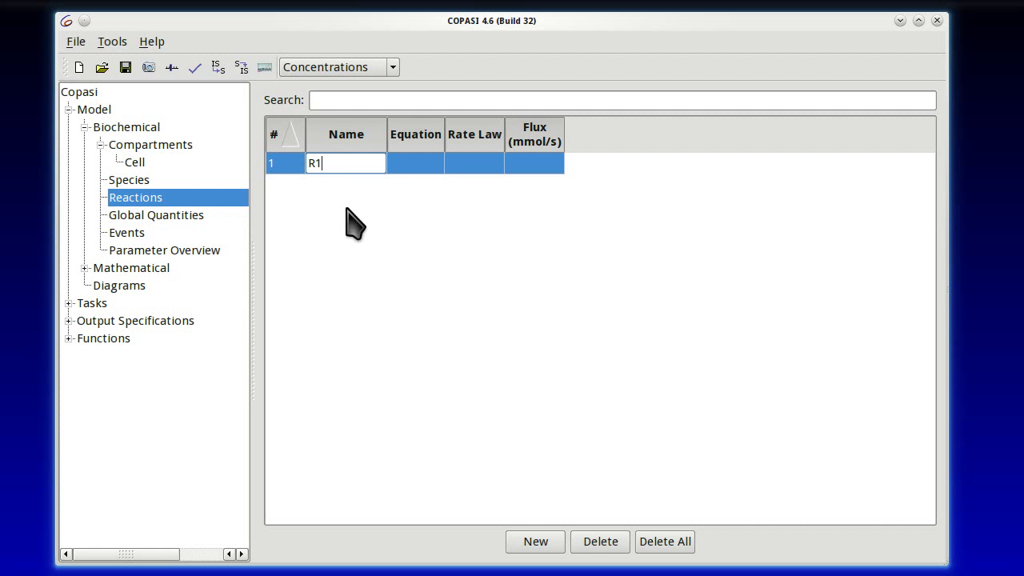
double_click(406, 162)
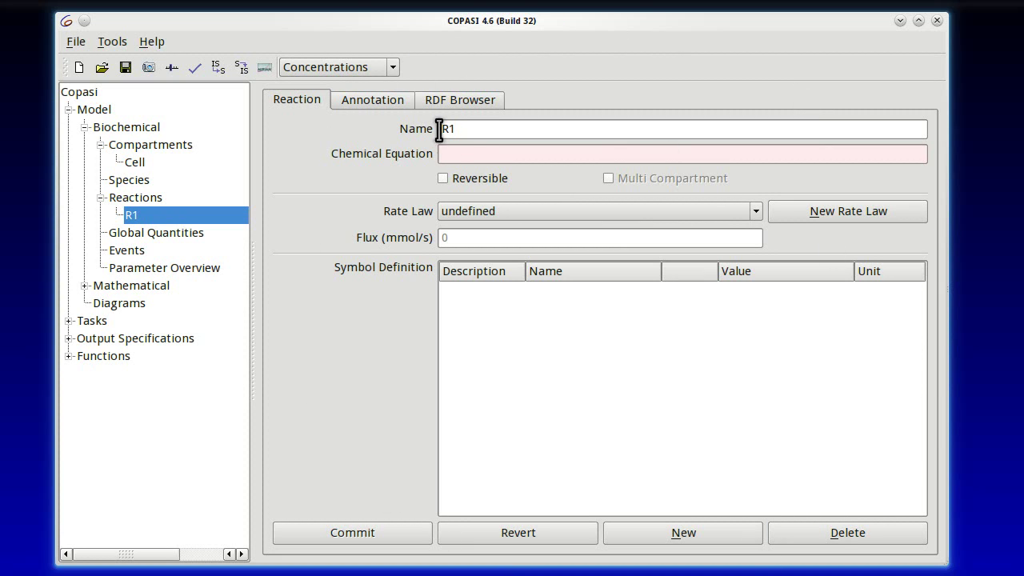
click(505, 154)
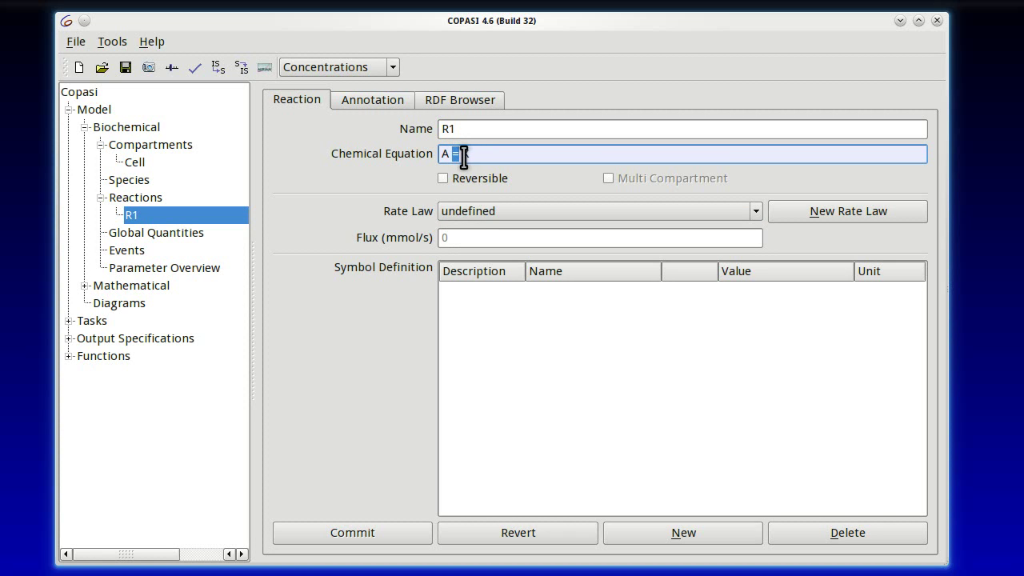
double_click(459, 154)
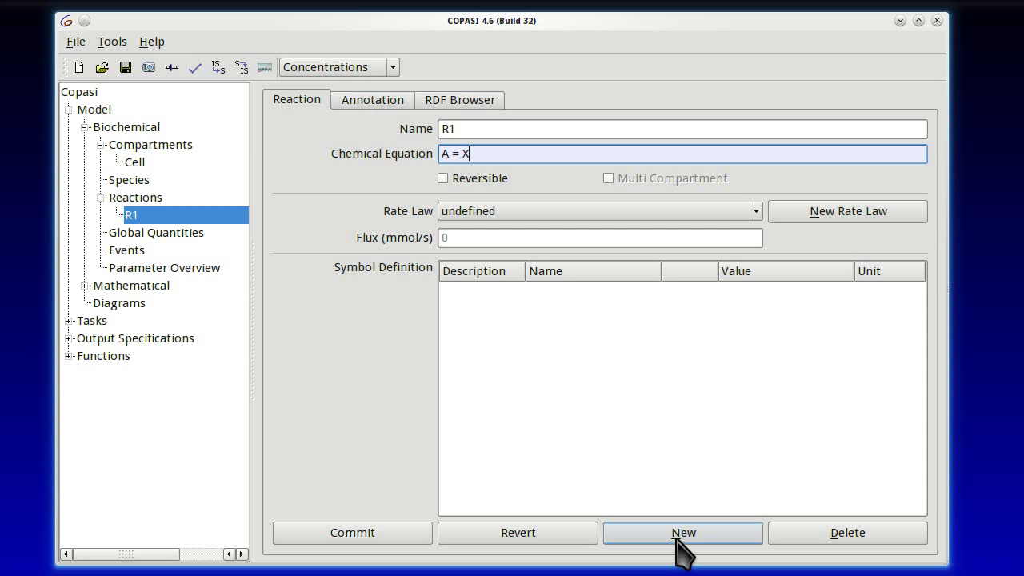
Add reaction R2 with the chemical equation 'X -> B'
click(677, 534)
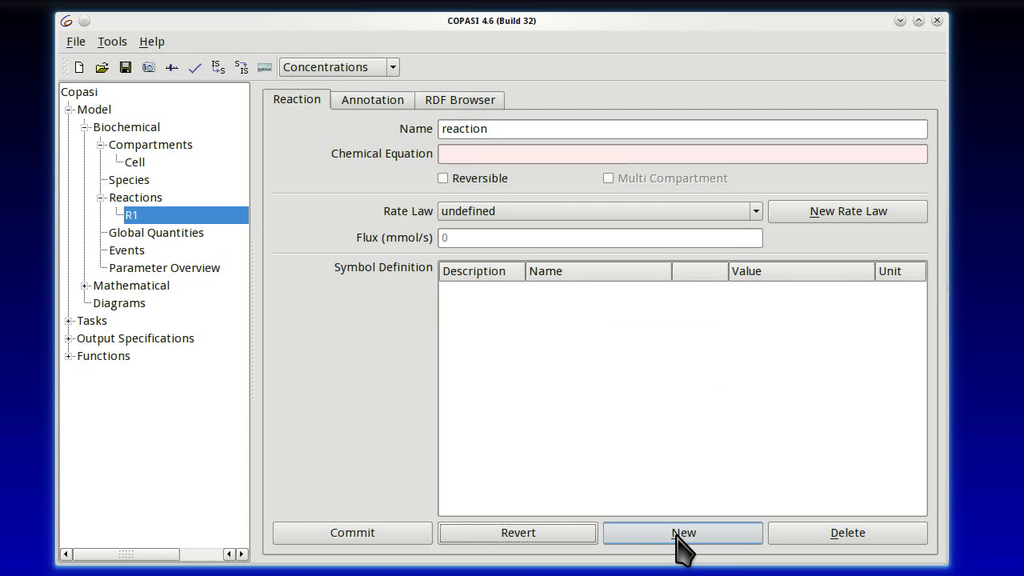
click(552, 128)
double_click(553, 128)
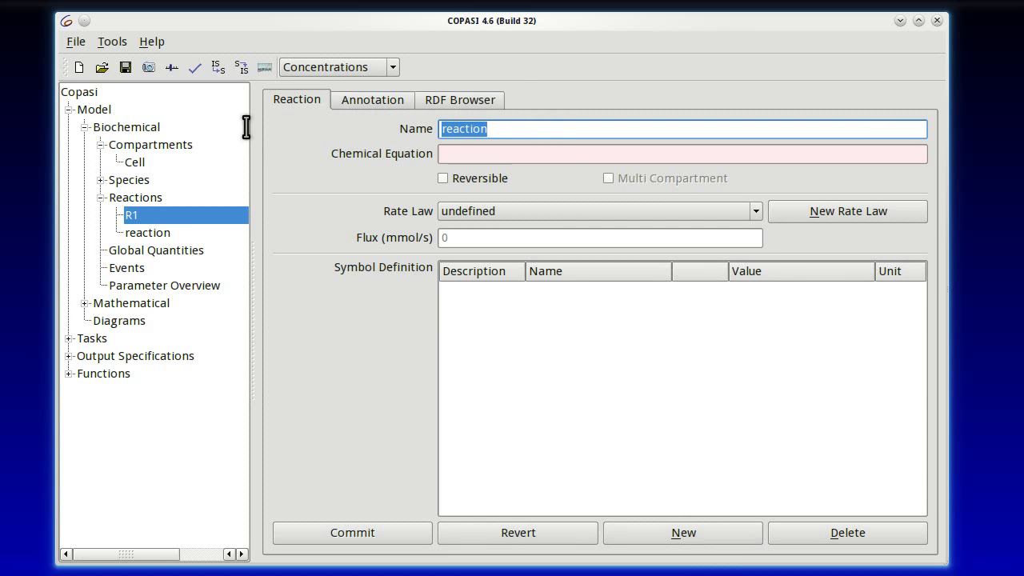
text(R)
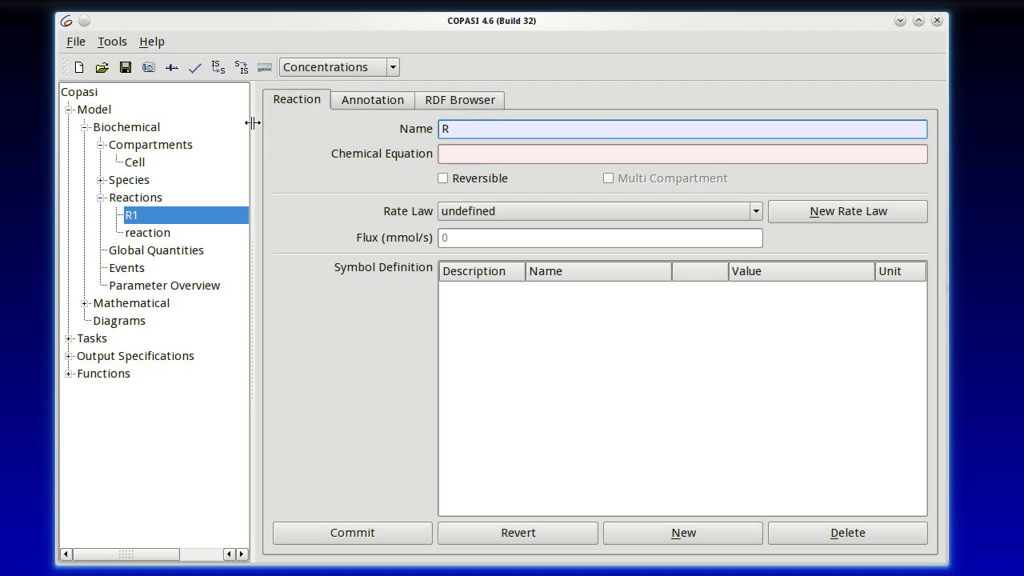
text(2)
click(528, 155)
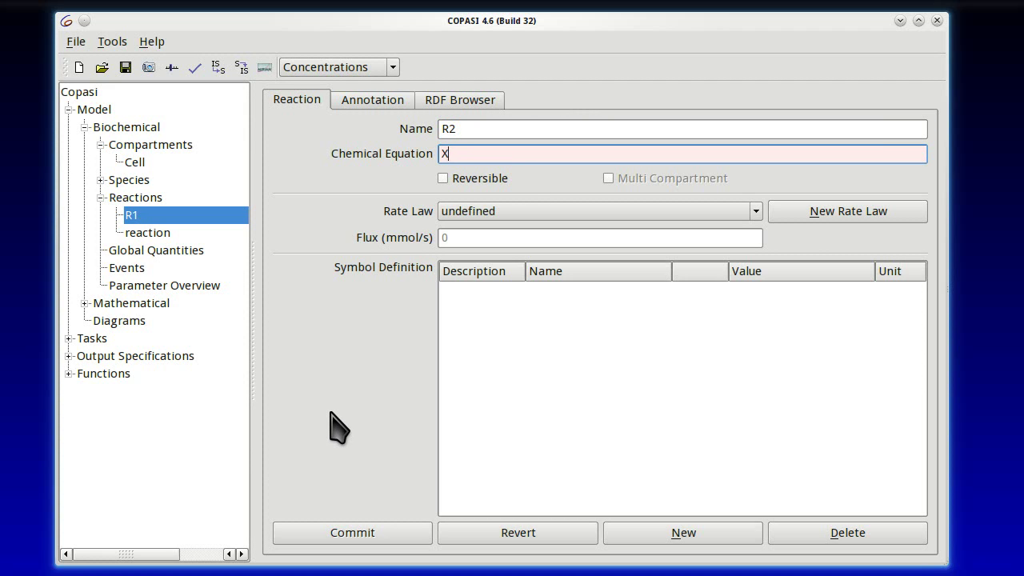
text(X -> B)
Add reaction R3 converting X to C, then view the reactions list
click(710, 536)
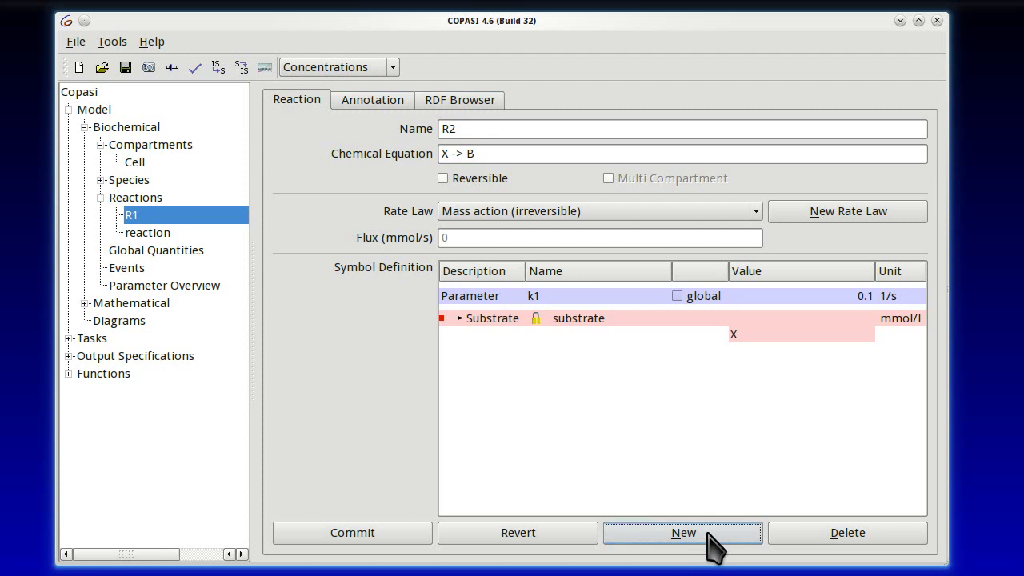
double_click(515, 130)
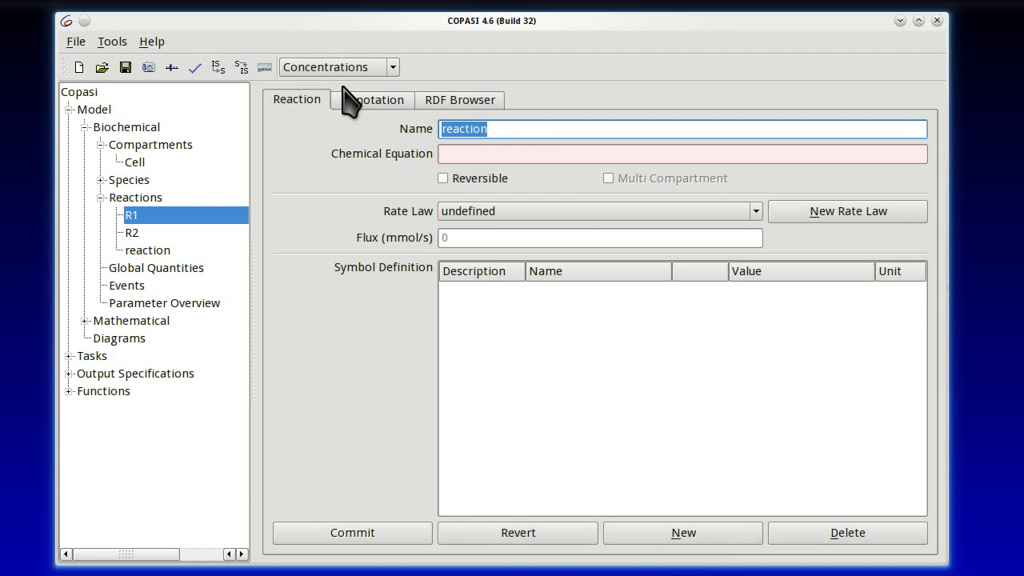
text(TR)
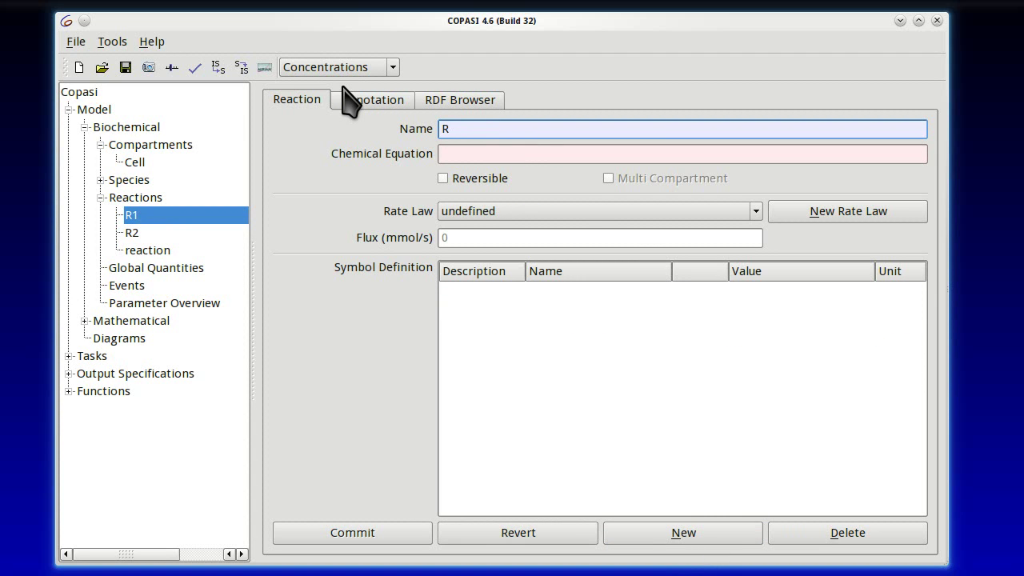
click(458, 152)
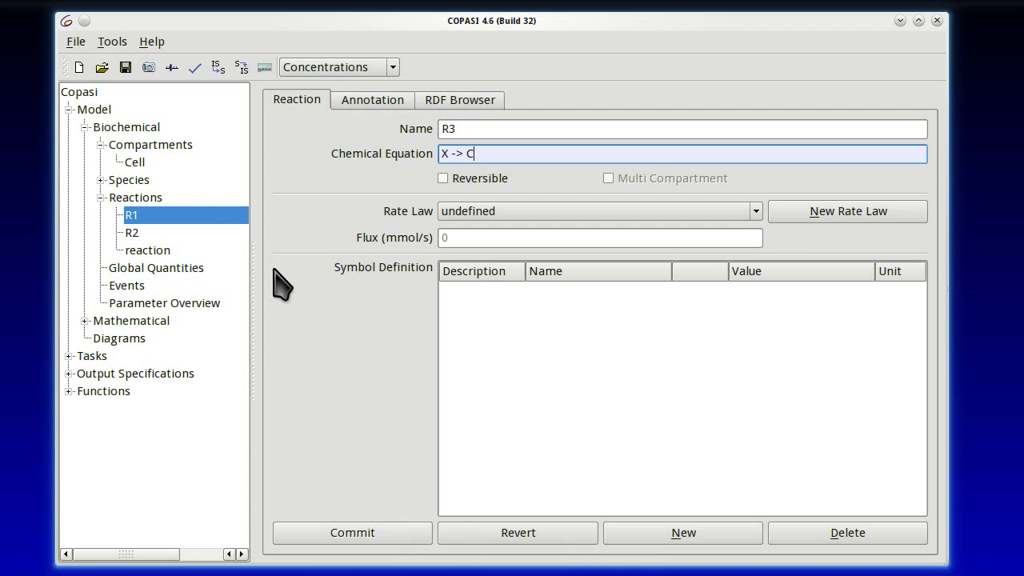
click(160, 199)
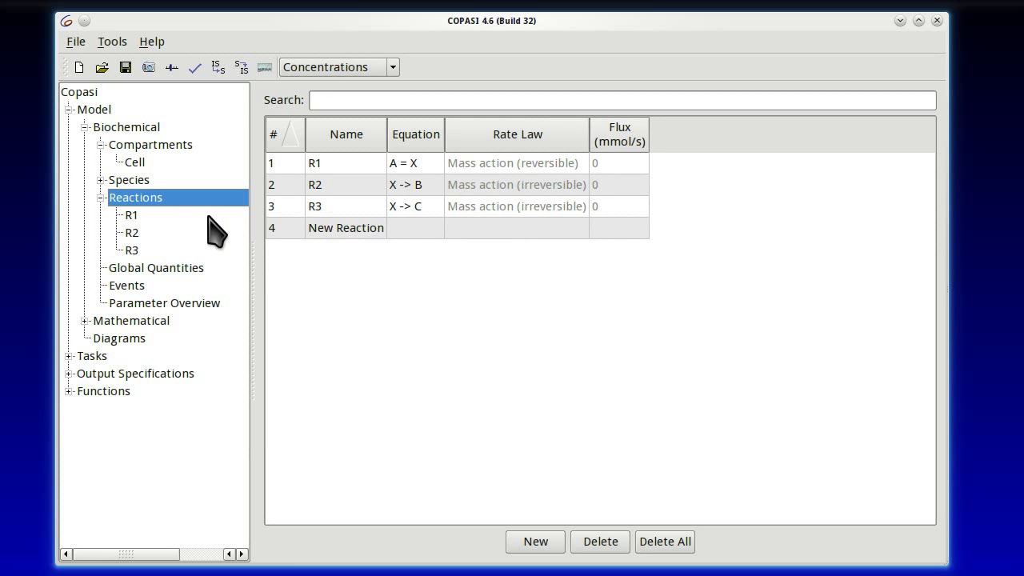
Give reaction R1 the Noncompetitive inhibition (rev) rate law
click(132, 216)
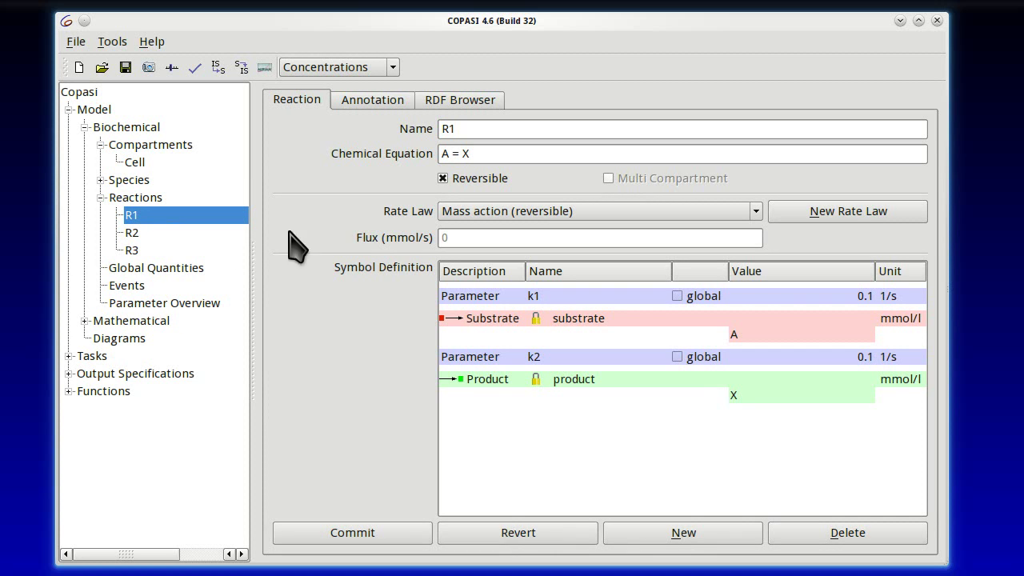
click(756, 210)
click(756, 209)
click(755, 210)
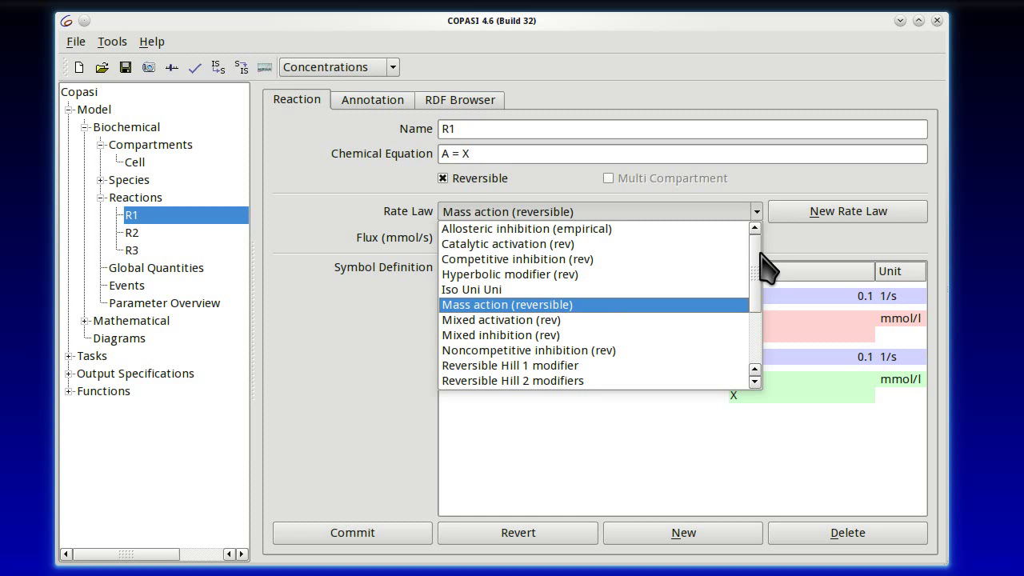
drag(753, 277, 749, 330)
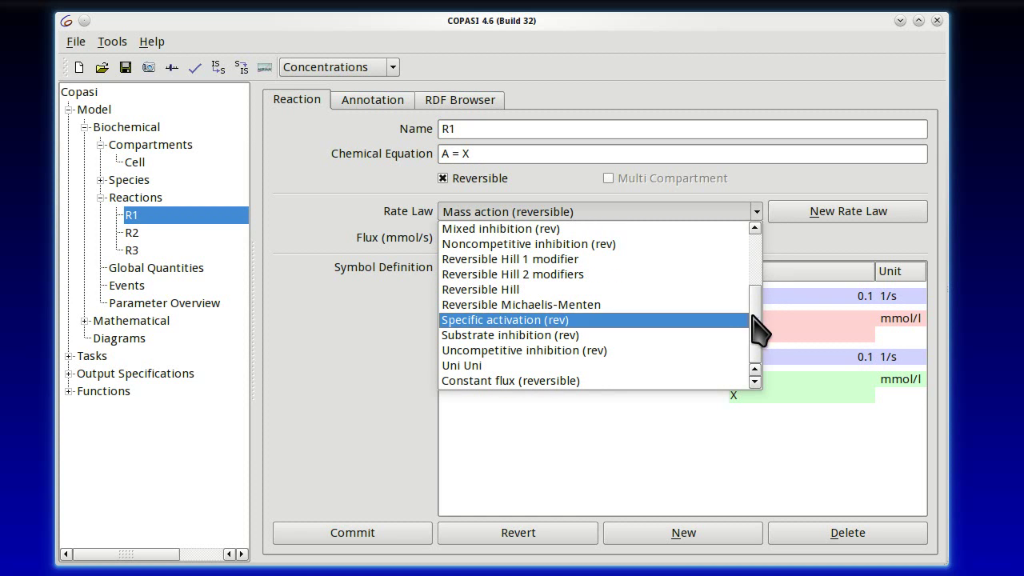
click(466, 244)
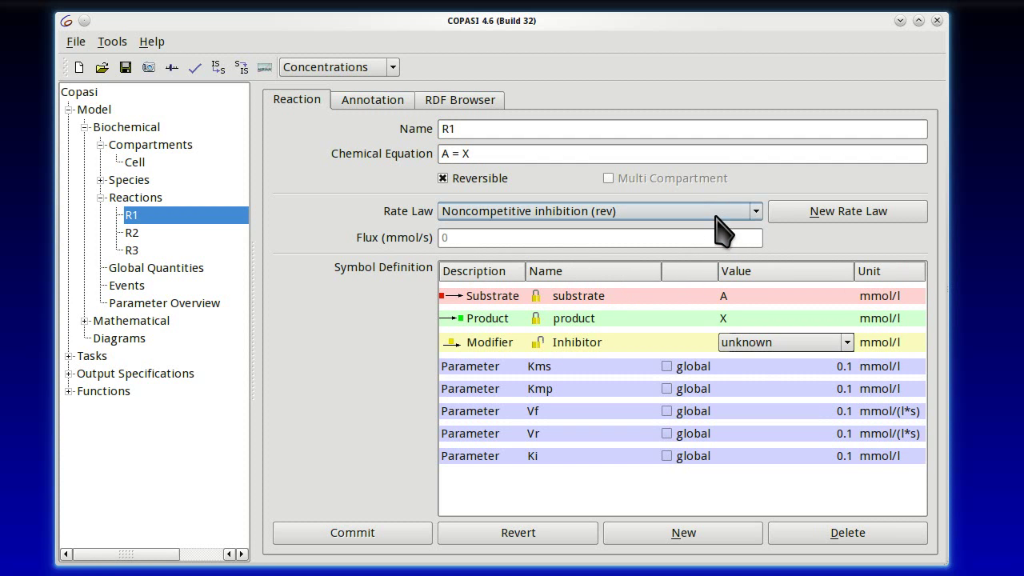
Set R1's inhibitor to B, Vf to 10 and Ki to 0.01
mouse_move(714, 224)
mouse_move(752, 228)
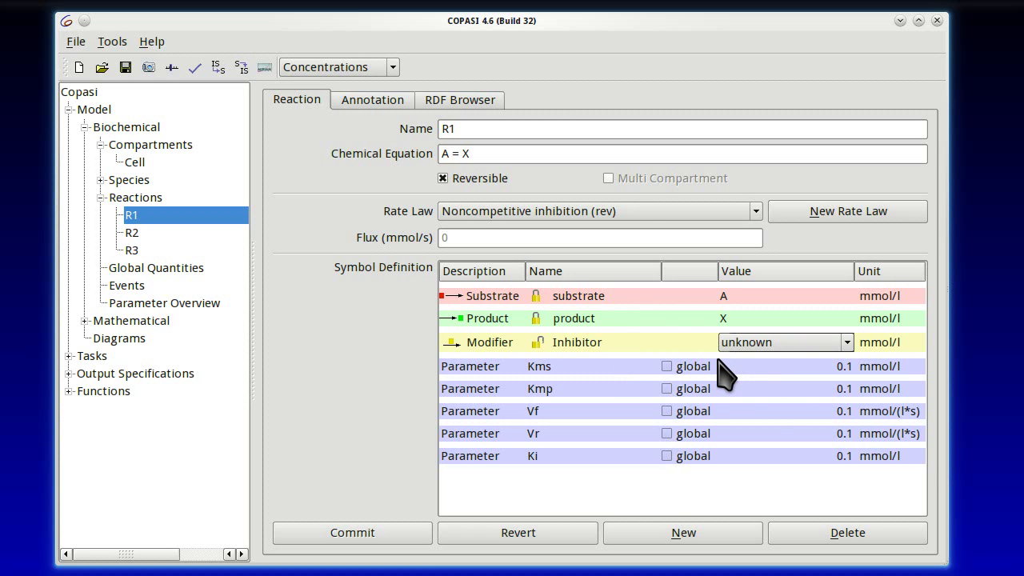
click(760, 342)
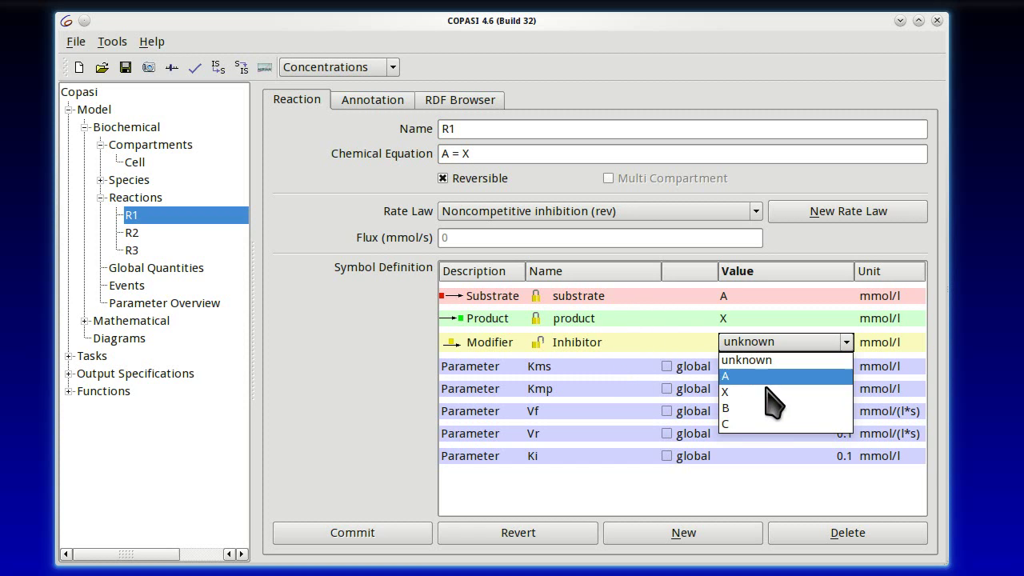
click(755, 409)
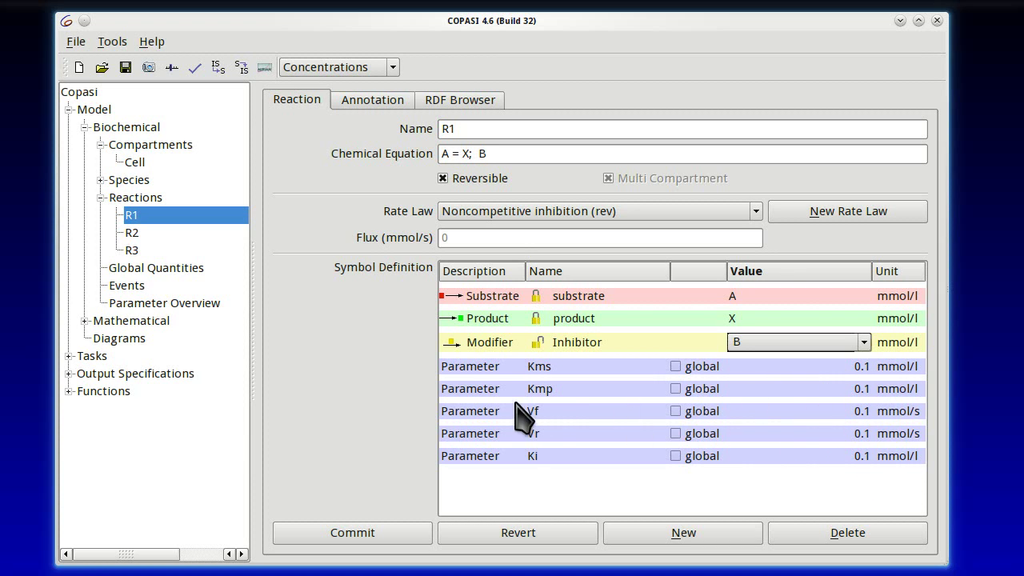
click(857, 410)
click(856, 409)
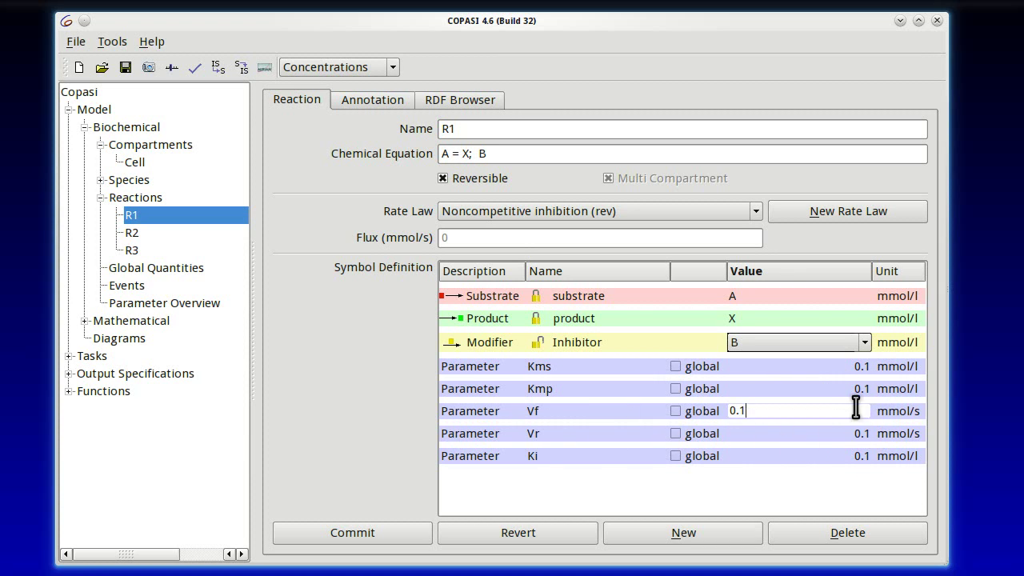
text(10)
click(866, 454)
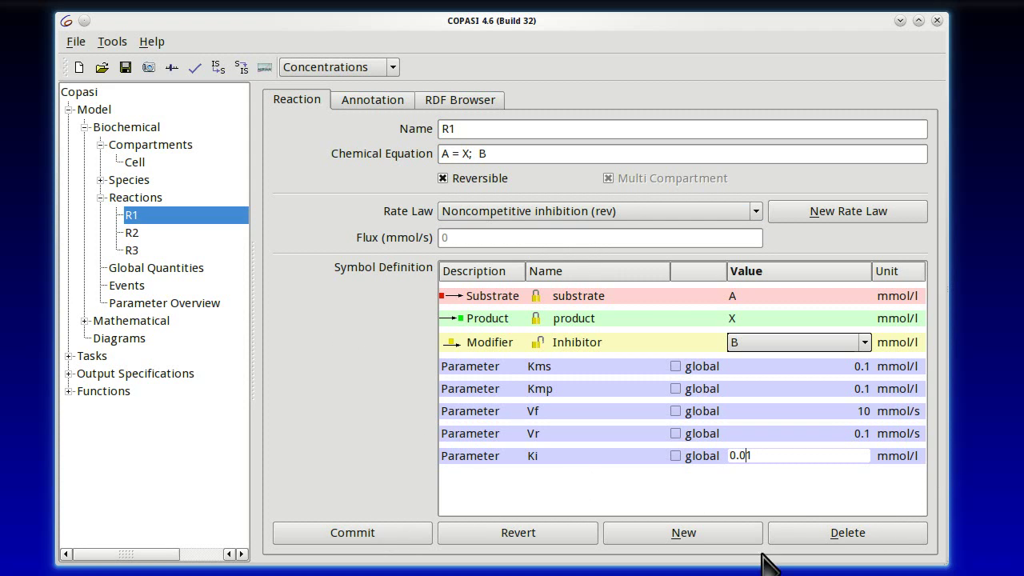
click(824, 432)
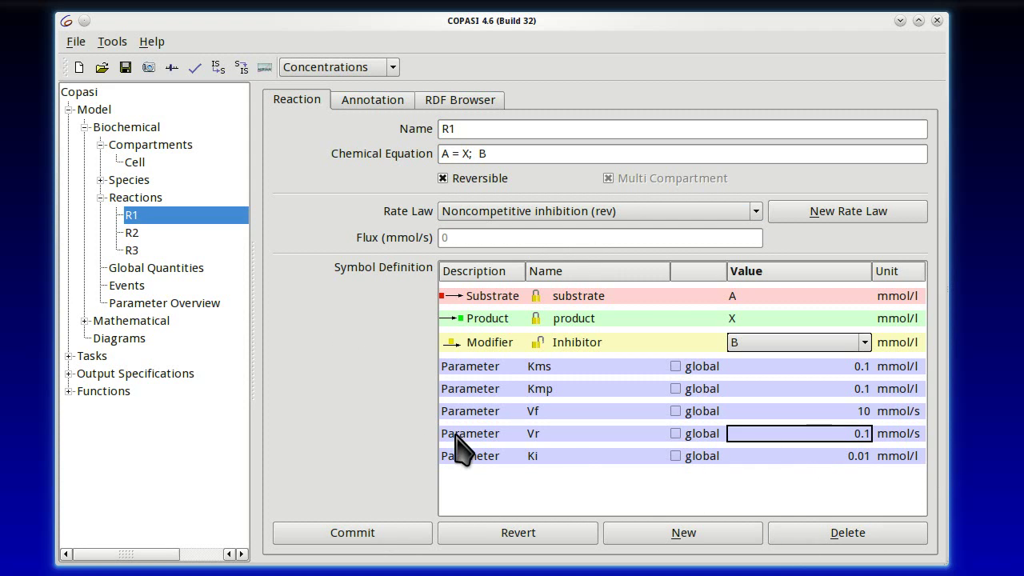
Open reaction R2 and browse its rate law list, leaving irreversible mass action unchanged
click(132, 232)
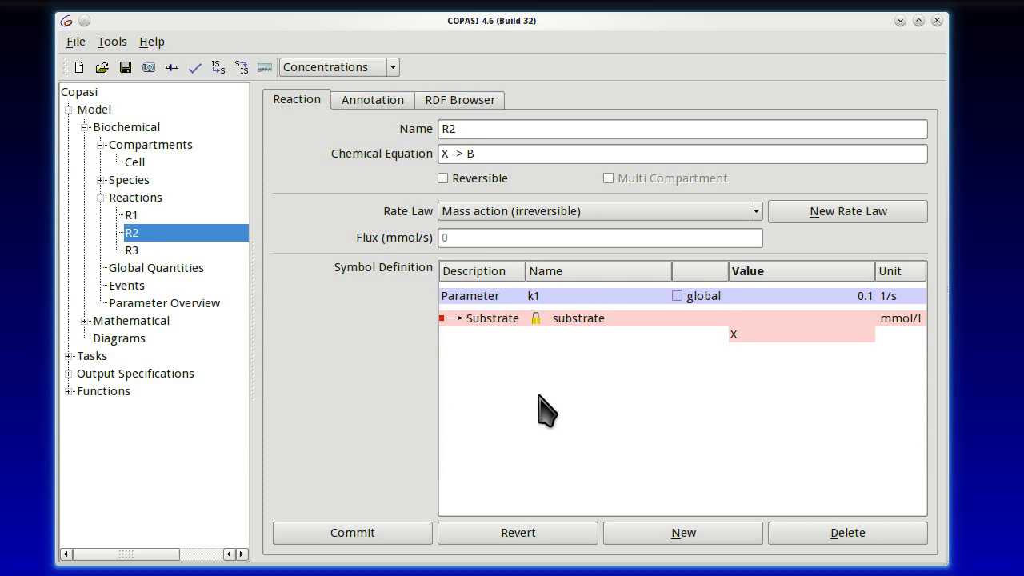
click(755, 211)
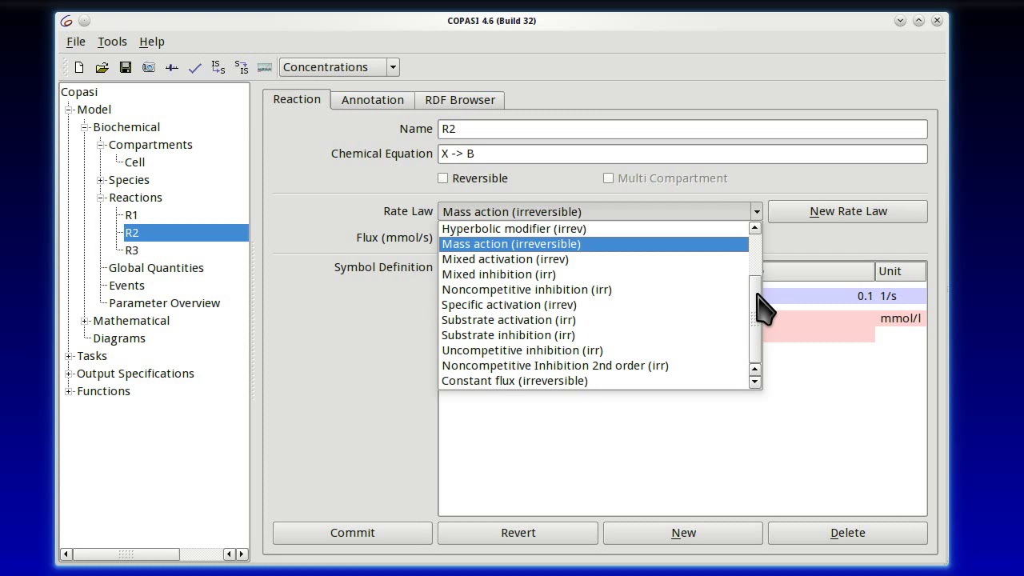
drag(756, 293, 760, 342)
click(792, 238)
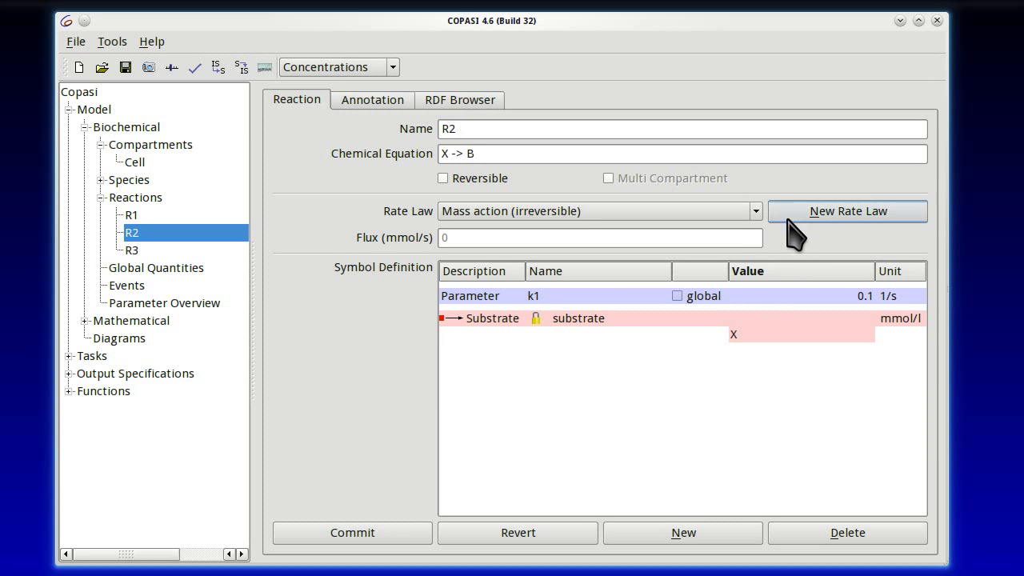
Create a new rate law for R2 named 'Noncompetitive inhbition 2nd order (irr)'
click(878, 231)
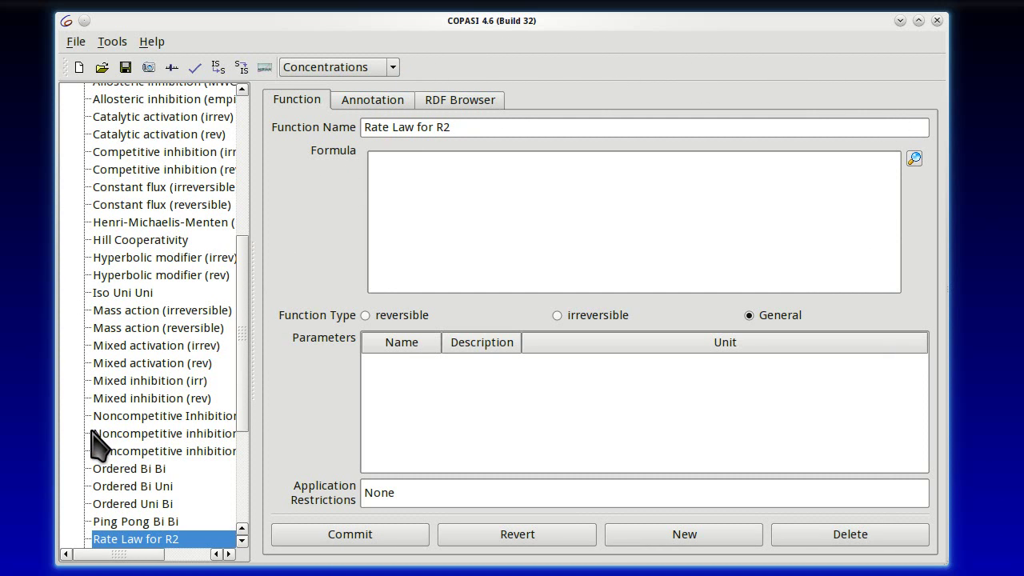
drag(241, 387, 247, 243)
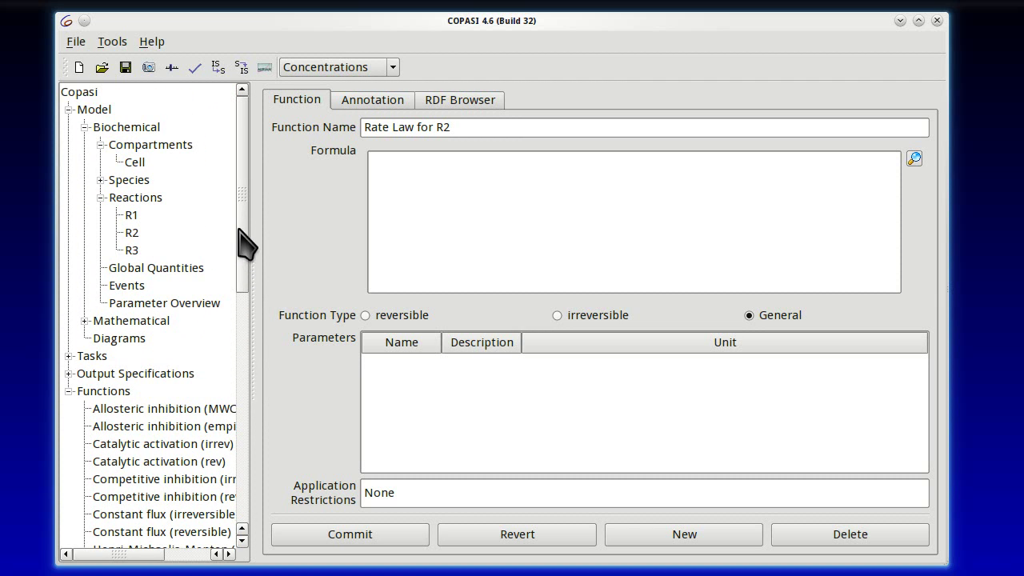
drag(244, 240, 247, 507)
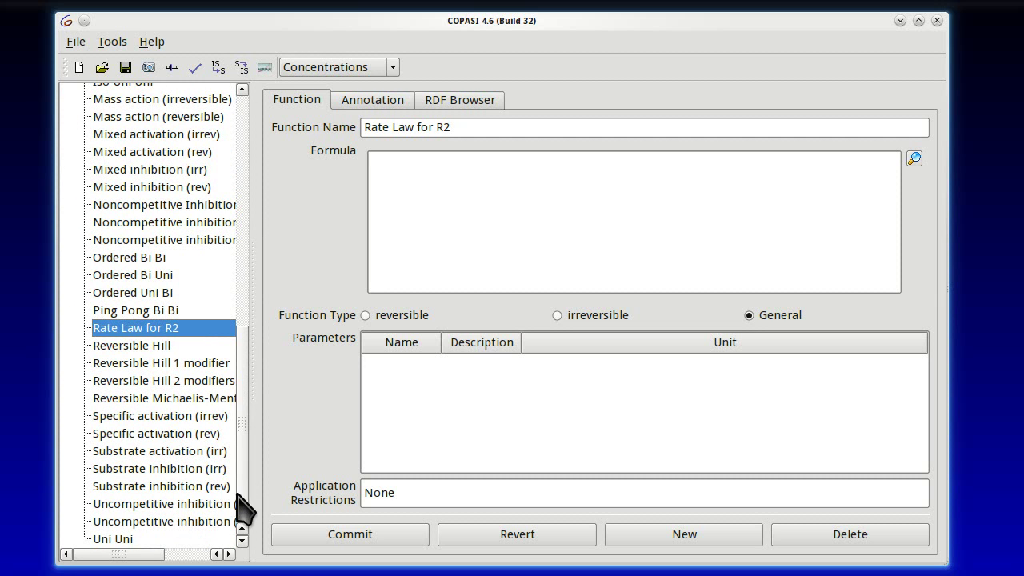
click(487, 125)
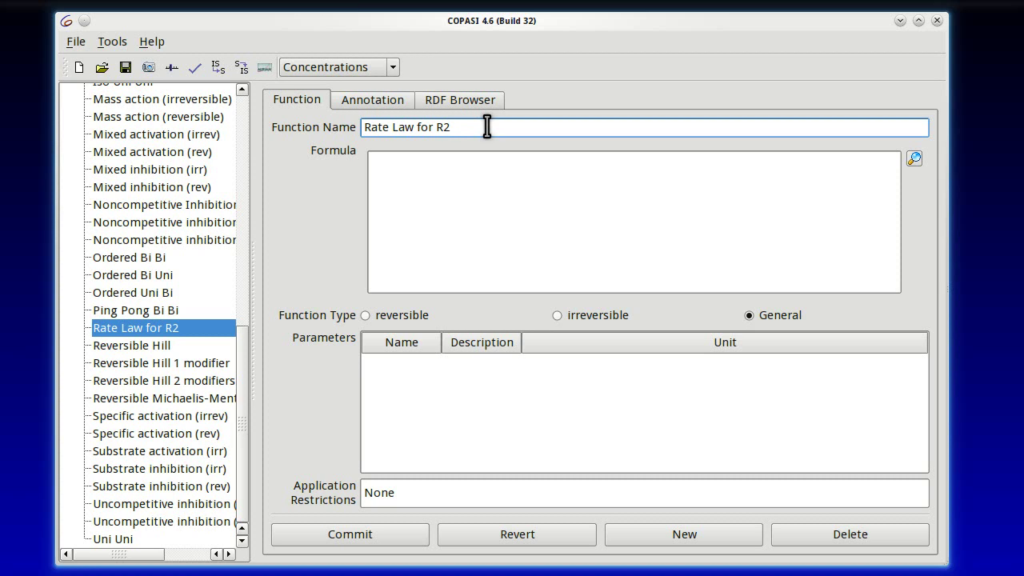
drag(487, 126, 291, 128)
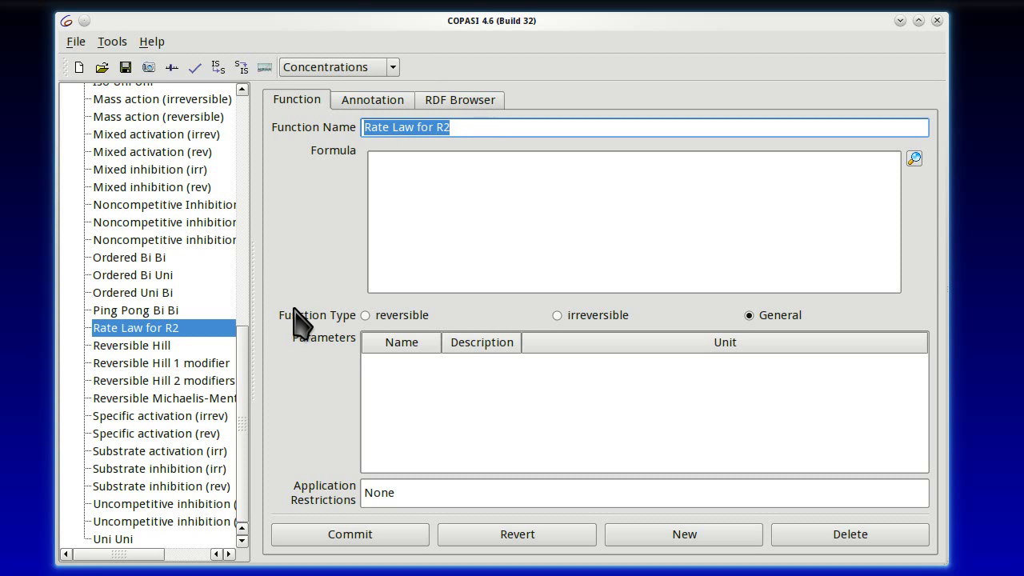
text(Noncompetitive)
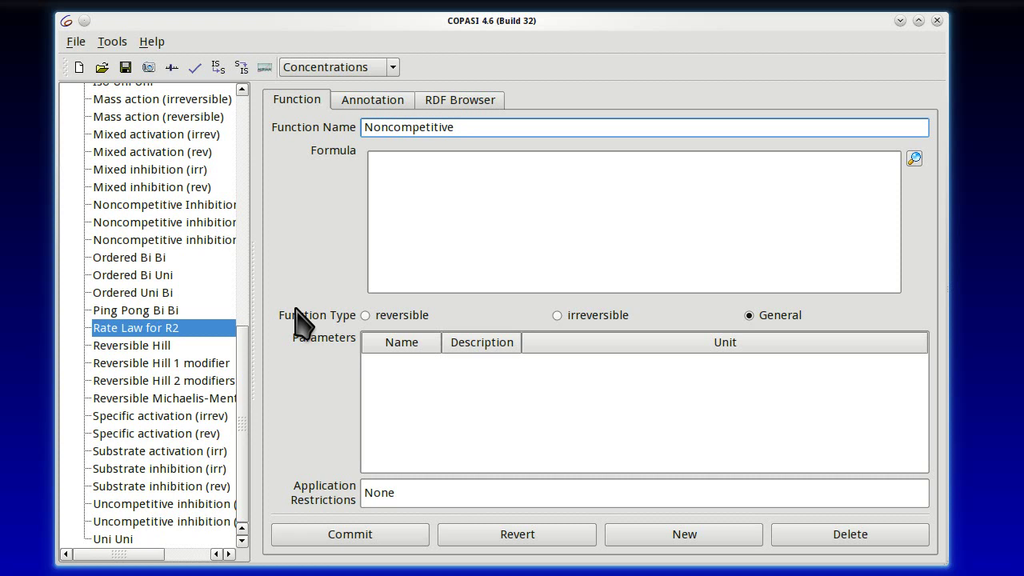
text( inhbition 2nd order (irr)
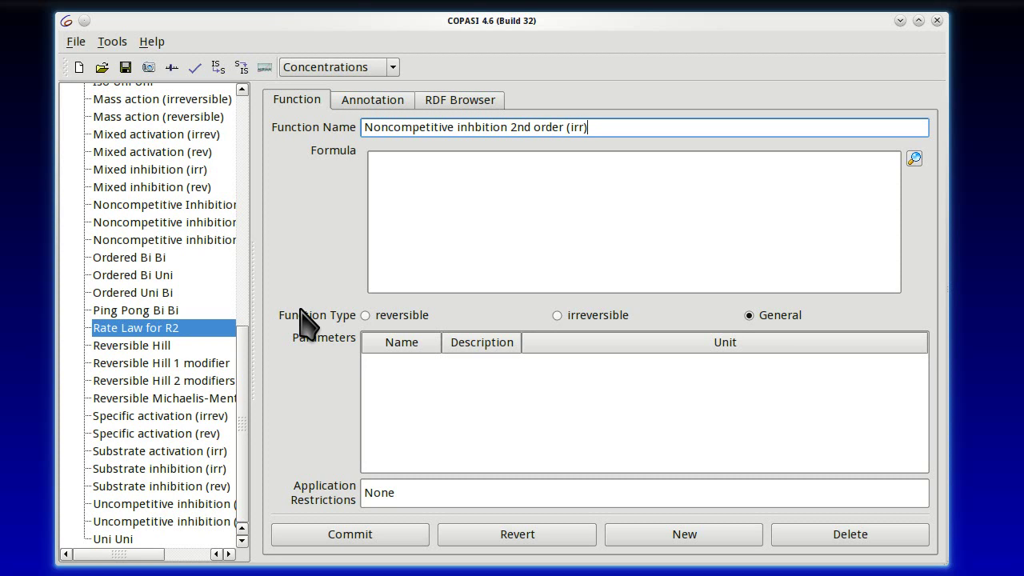
click(558, 235)
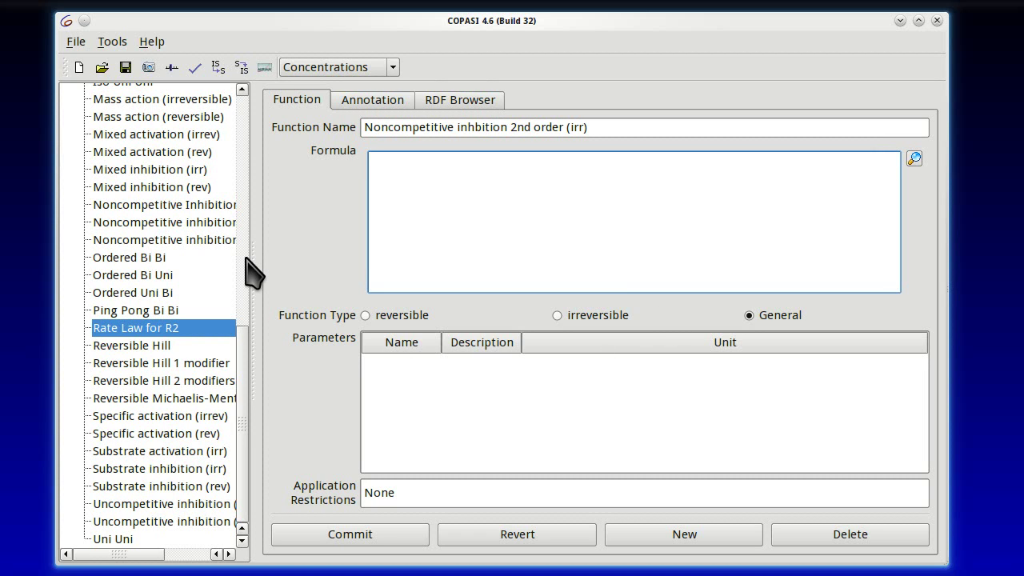
Enter the formula (V*S/KM)/((1+S/Km)*(1+(I/Ki)^2)) for the new function
text((V*S/K)
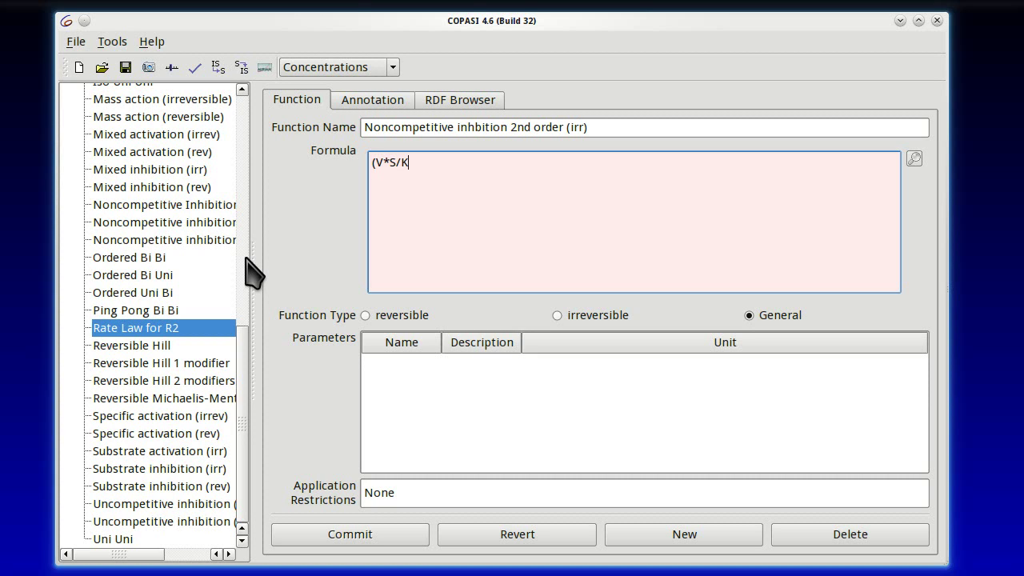
text(M)/((1+S/Km)*(1+(I/Ki)^2)
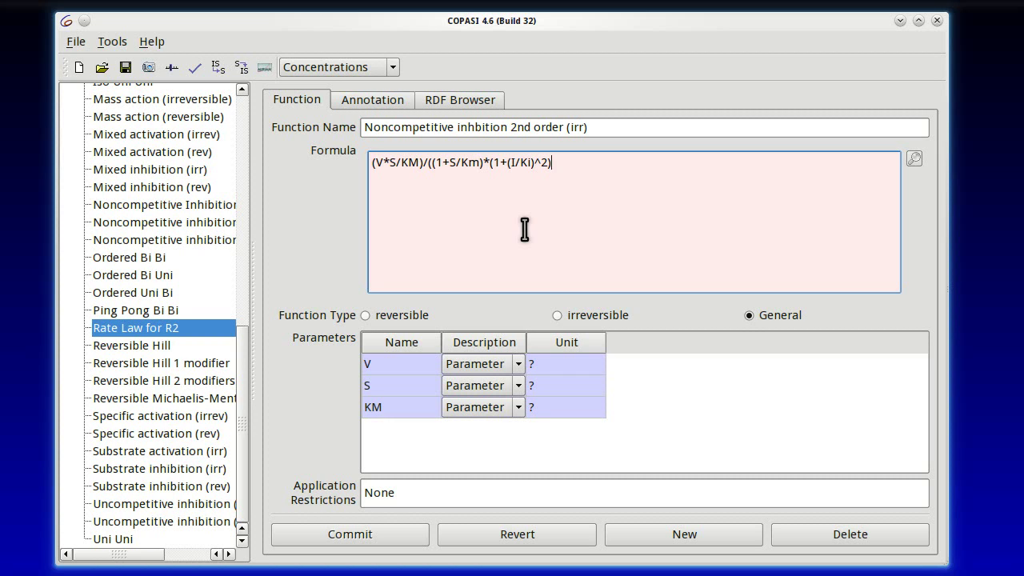
text())
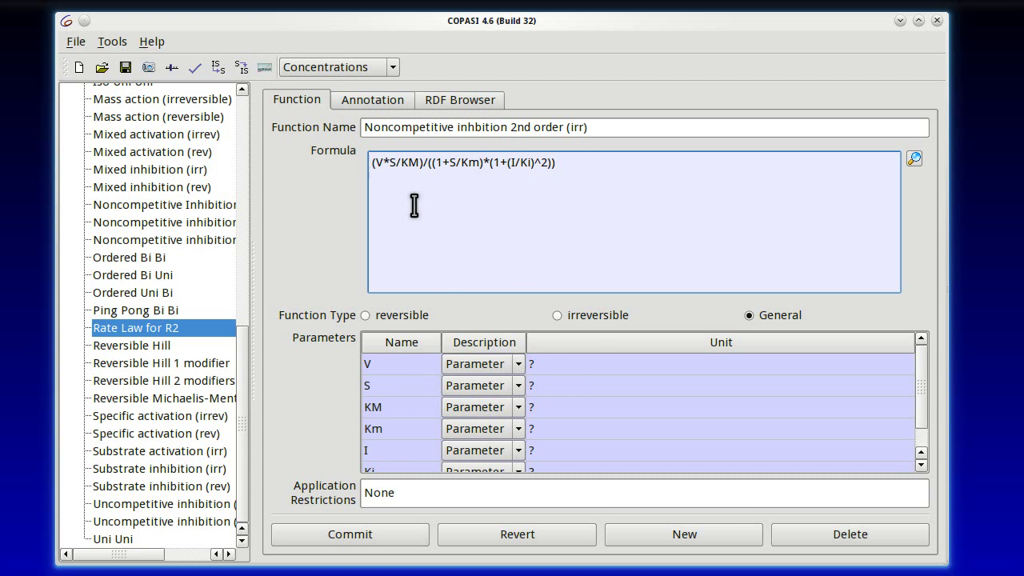
Make the function irreversible with S as its substrate
click(557, 315)
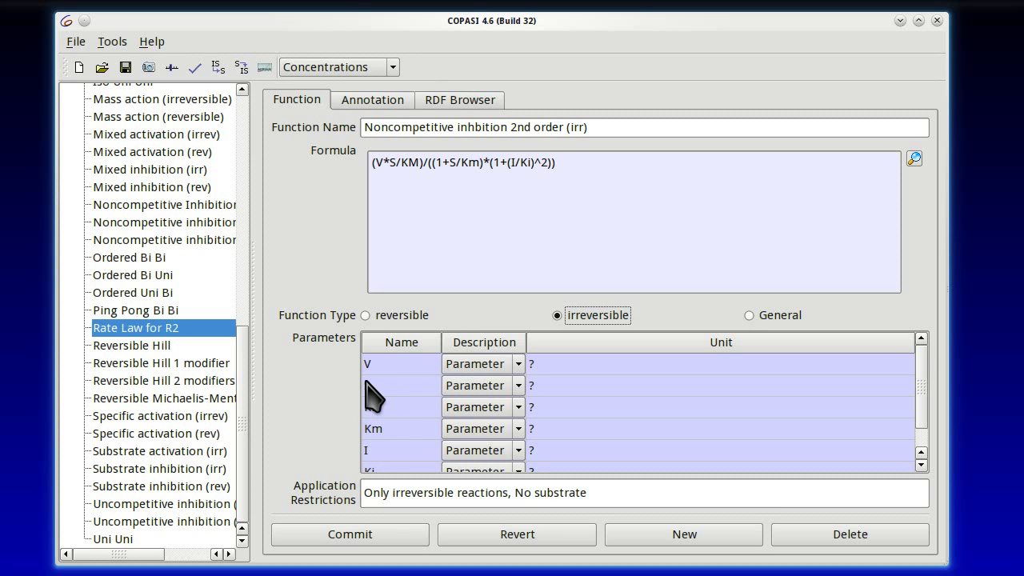
click(519, 386)
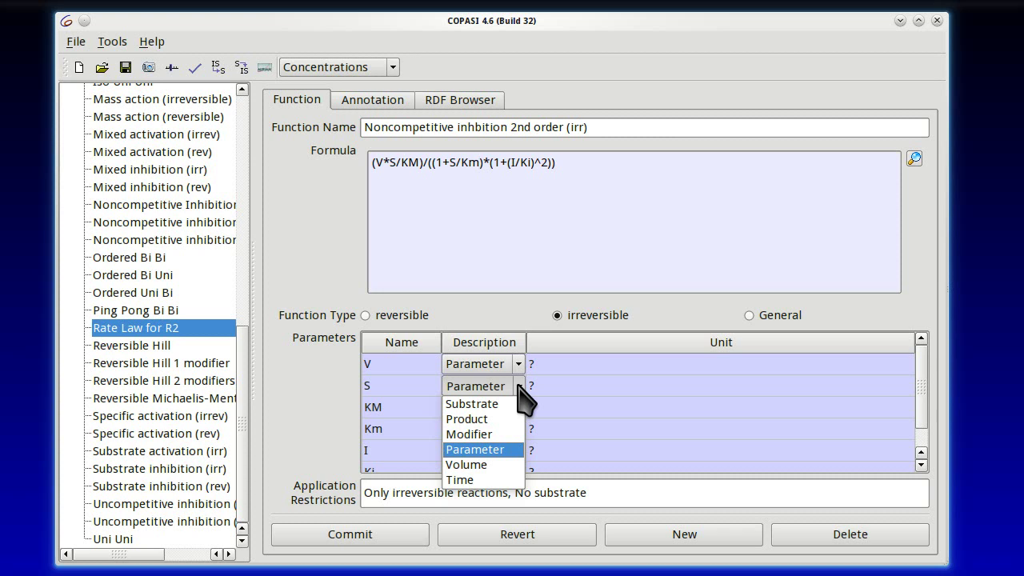
click(468, 406)
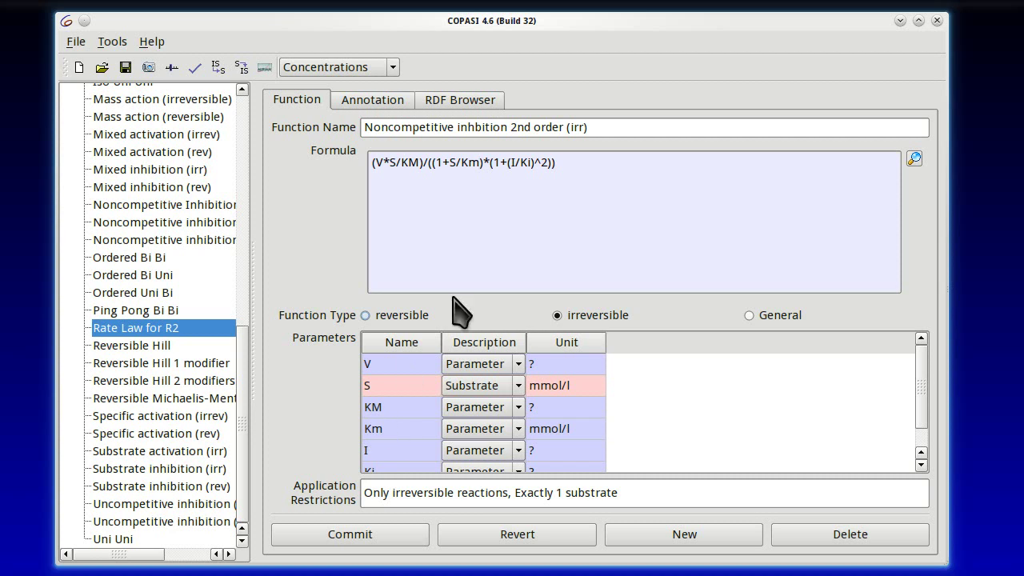
Correct KM to Km in the formula, set I as modifier, and commit the function
click(408, 166)
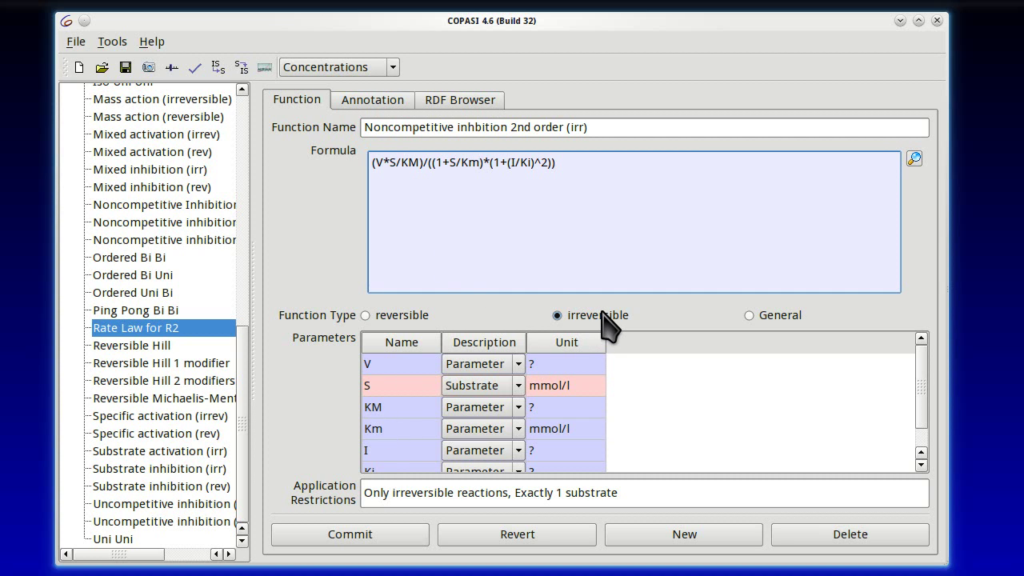
key(BackSpace)
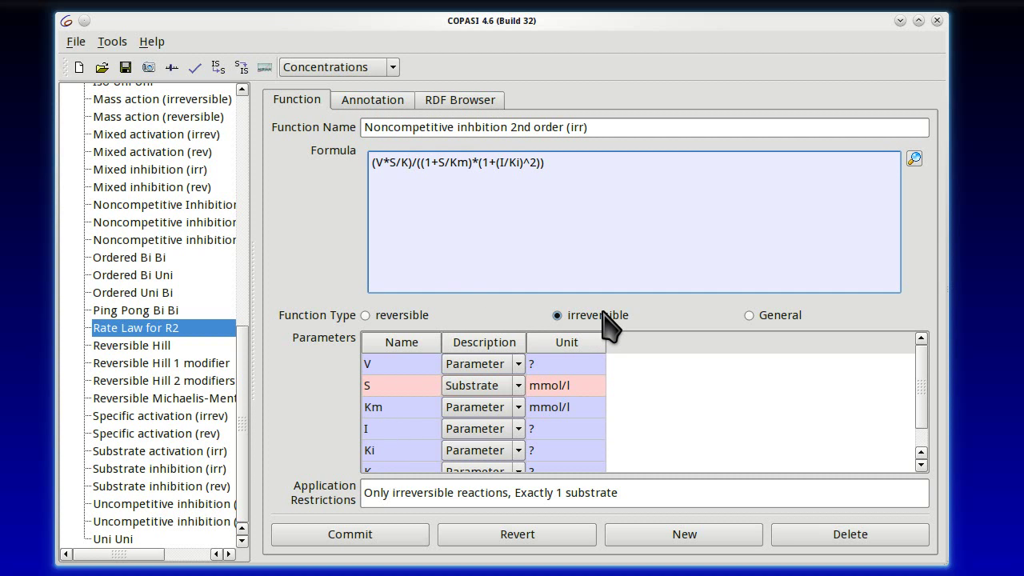
text(m)
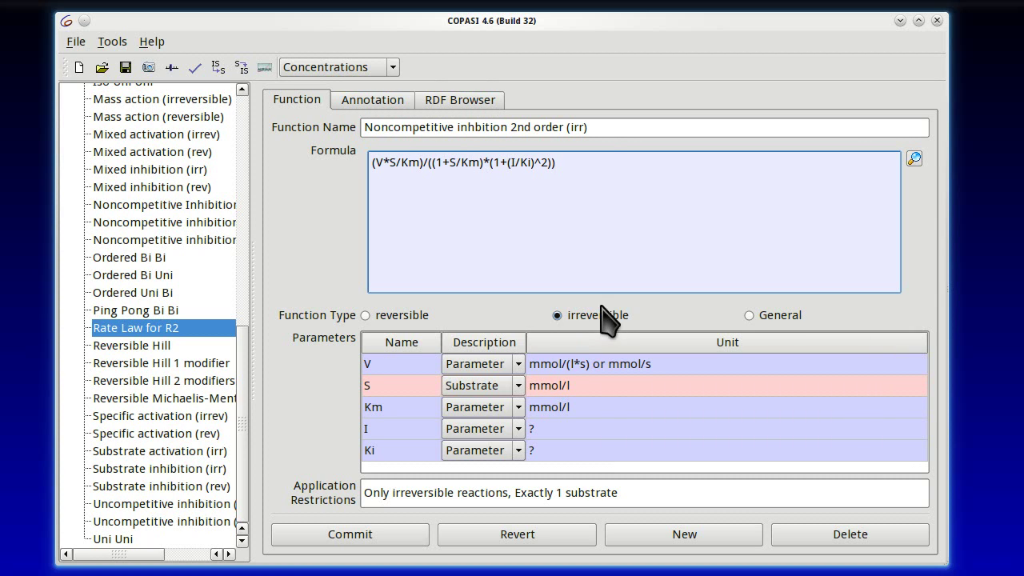
click(578, 164)
click(518, 429)
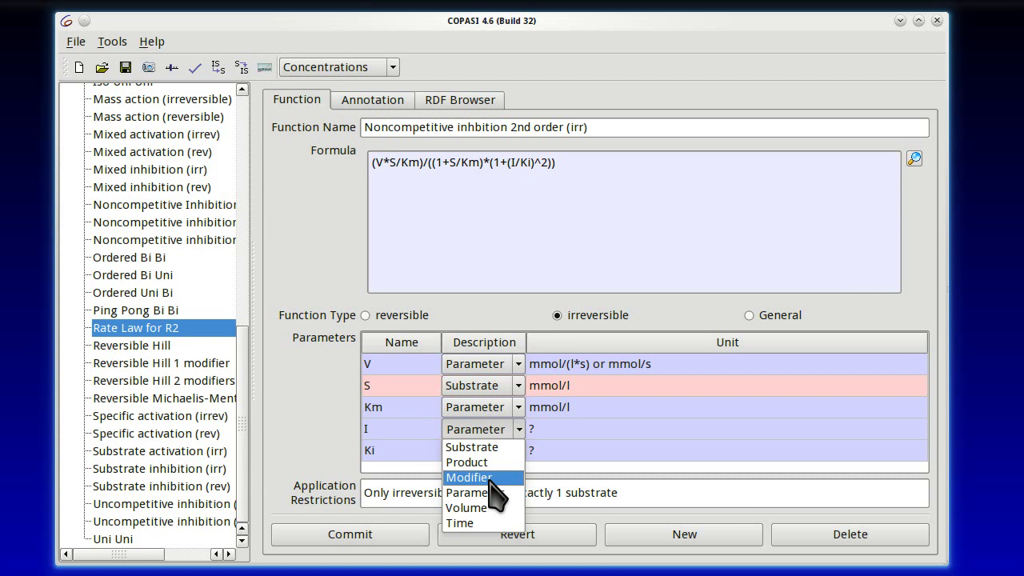
click(472, 477)
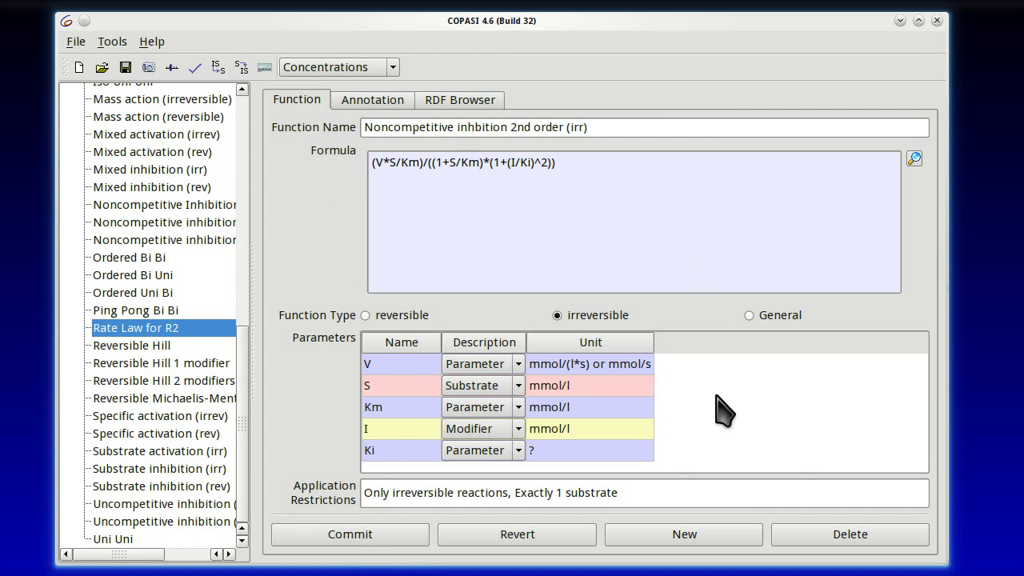
click(362, 542)
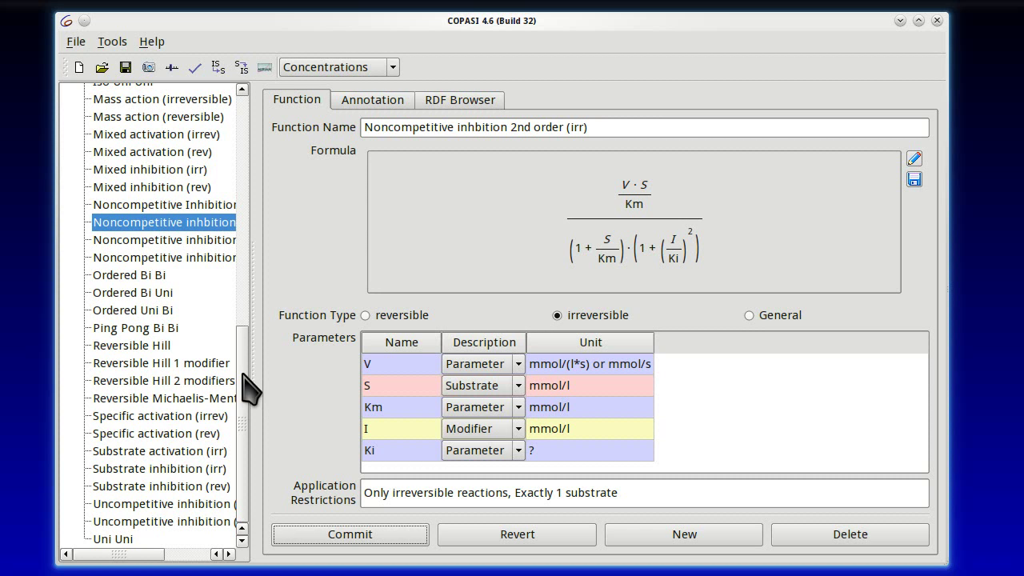
Give R2 the Noncompetitive inhbition 2nd order (irr) law, V = 2, modifier C ('X -> B; C')
drag(243, 373, 238, 112)
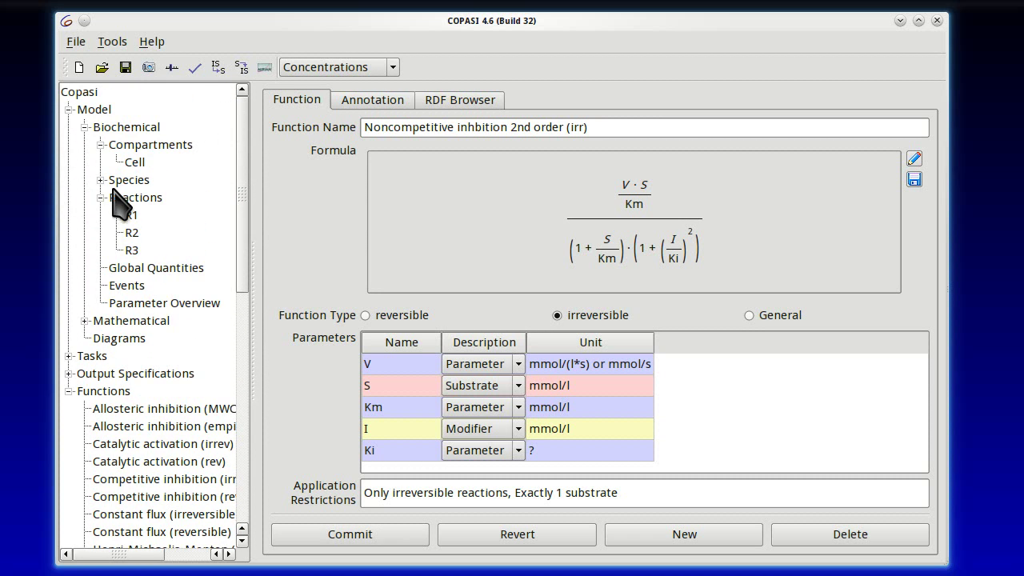
click(133, 234)
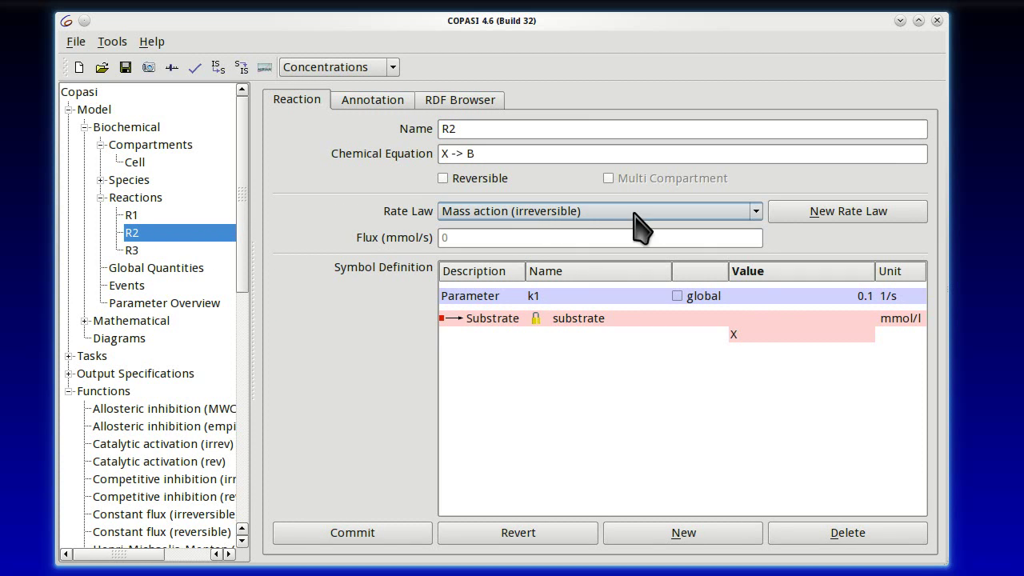
click(717, 213)
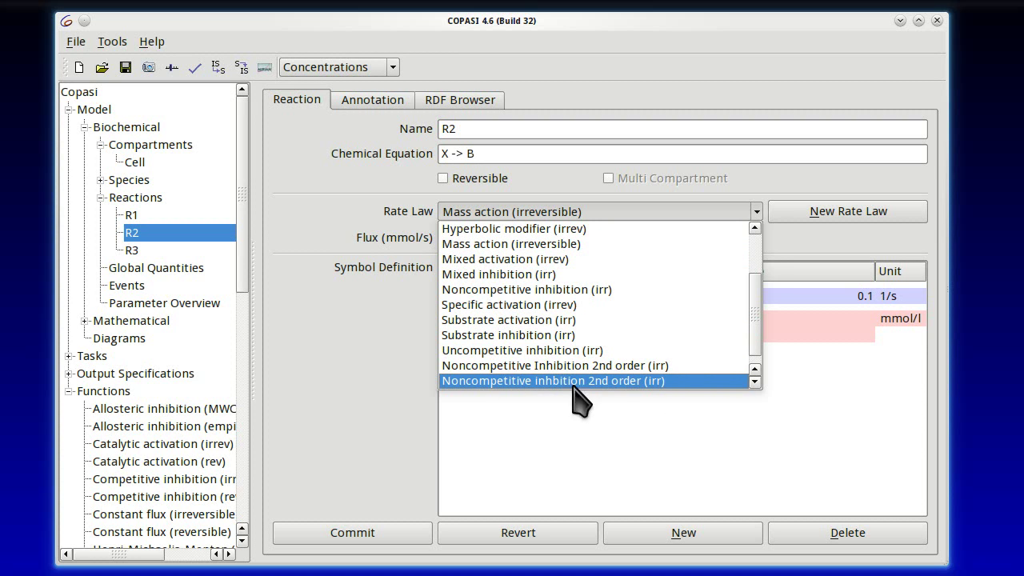
click(702, 382)
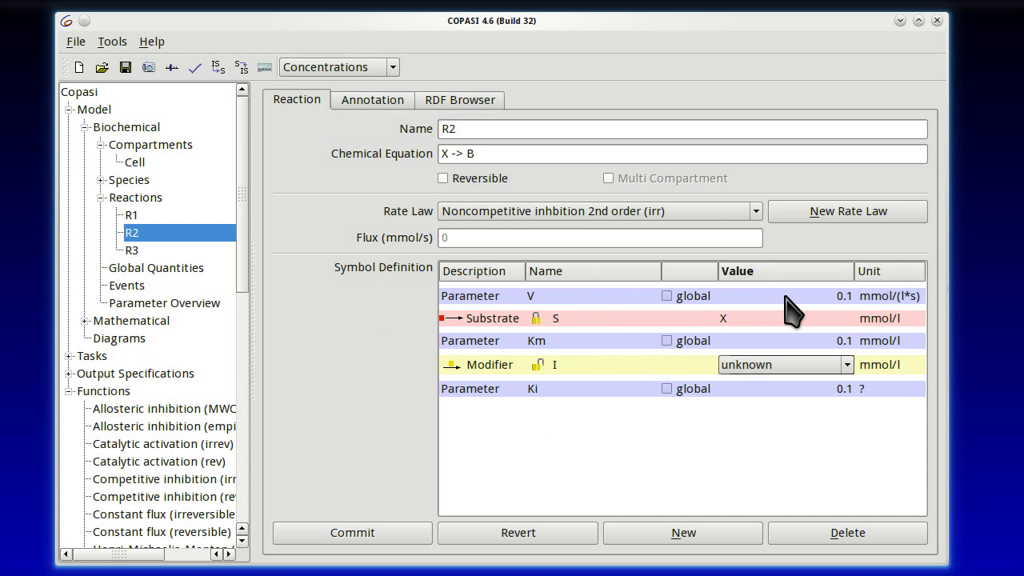
double_click(844, 298)
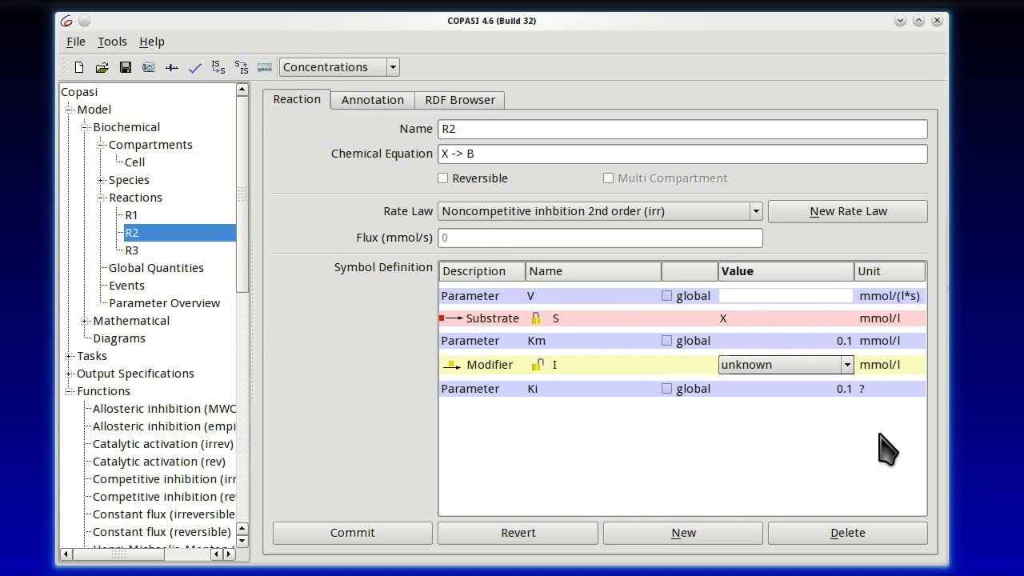
click(723, 319)
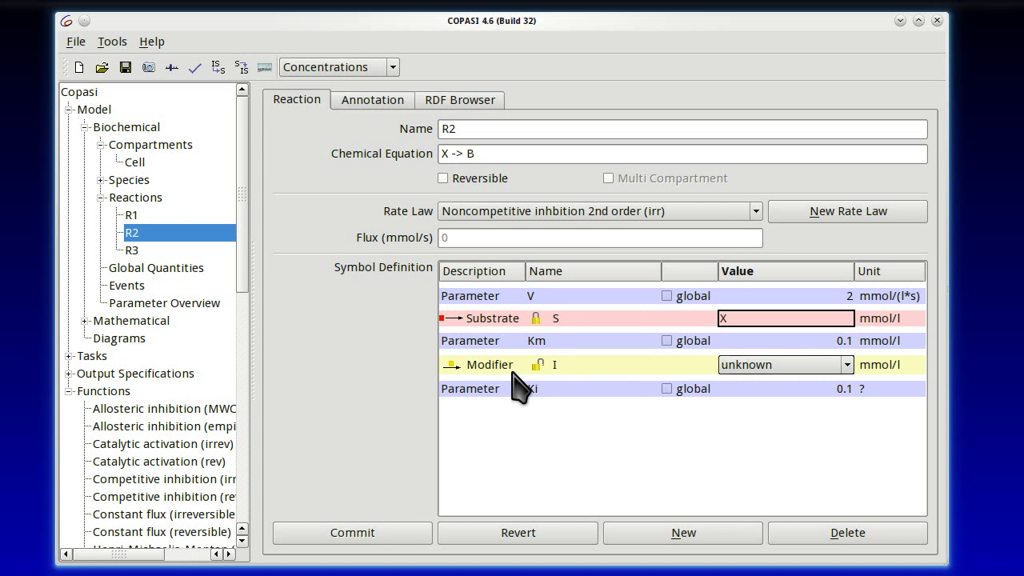
click(788, 369)
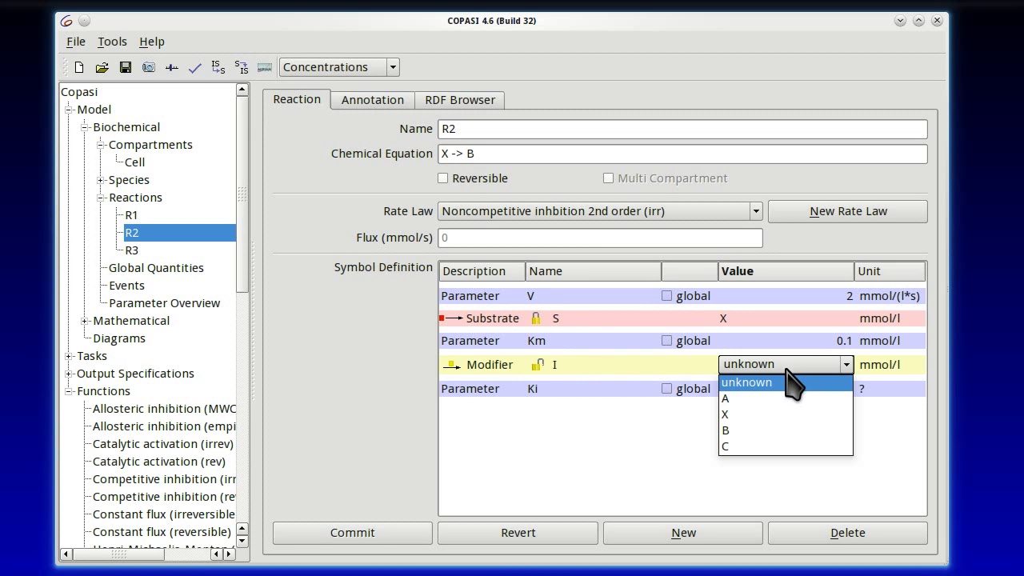
click(730, 448)
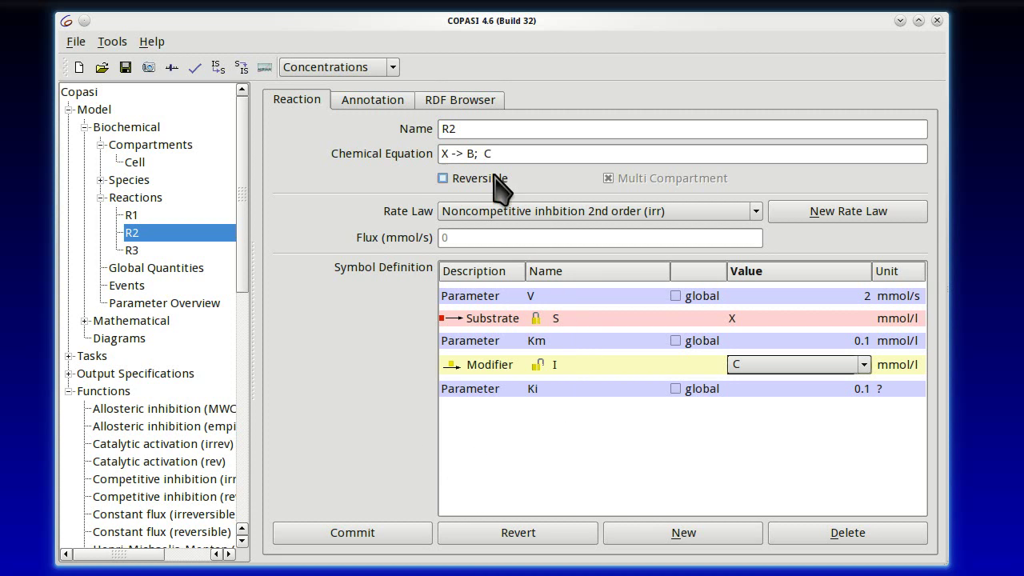
Set R3 to Henri-Michaelis-Menten (irreversible) with V = 2, then show the Reactions list
click(133, 250)
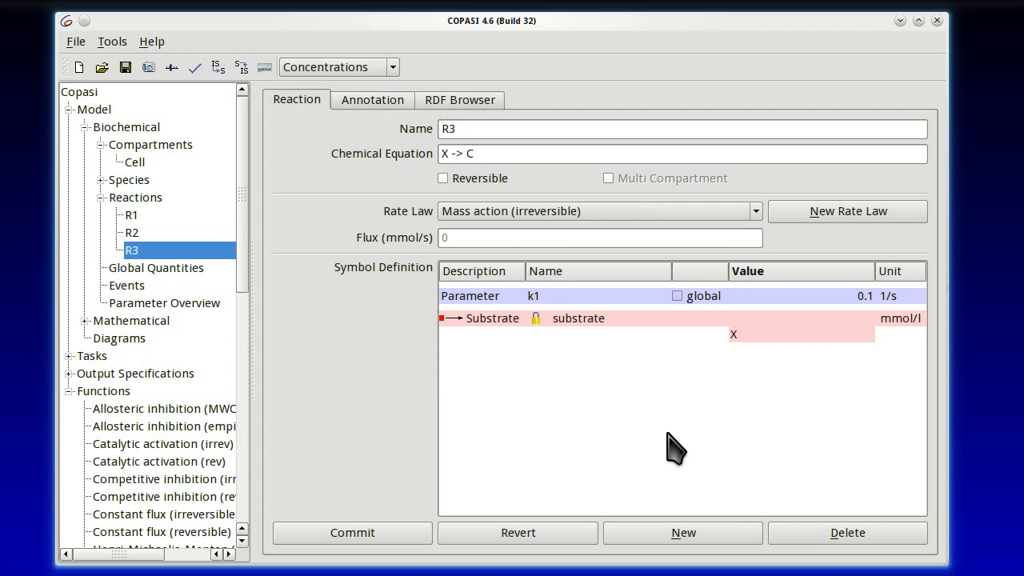
click(755, 211)
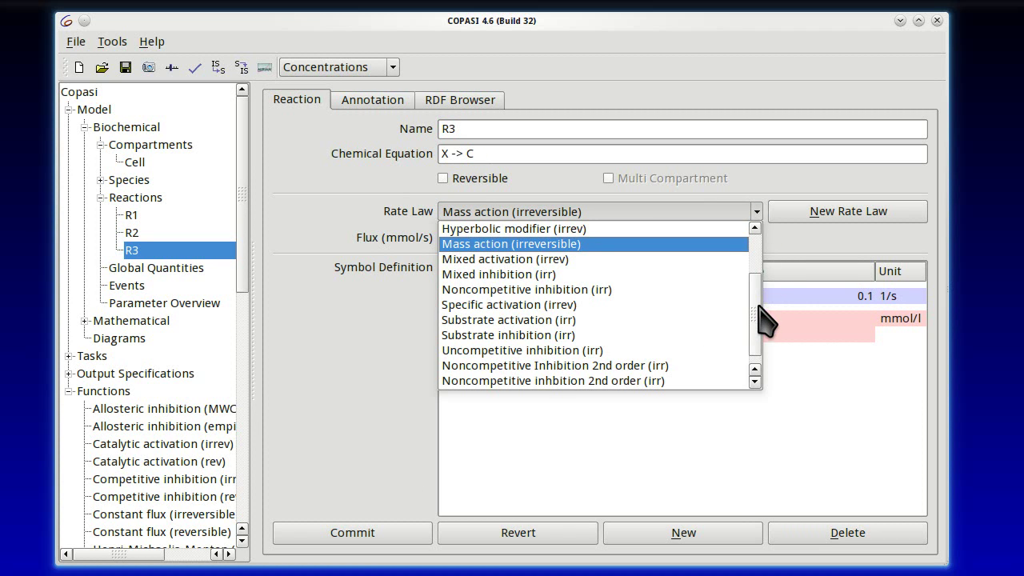
drag(759, 304, 756, 260)
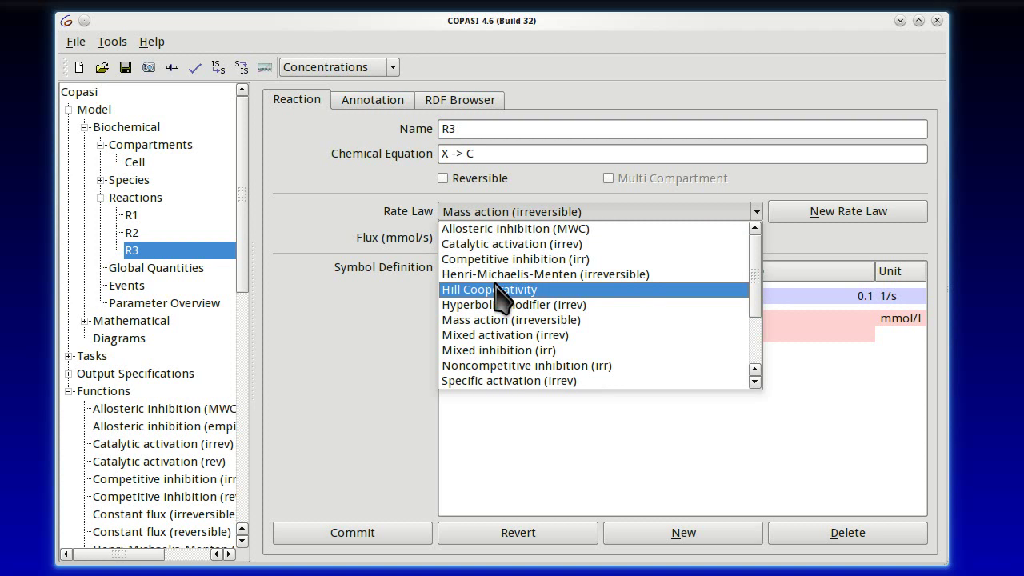
click(622, 276)
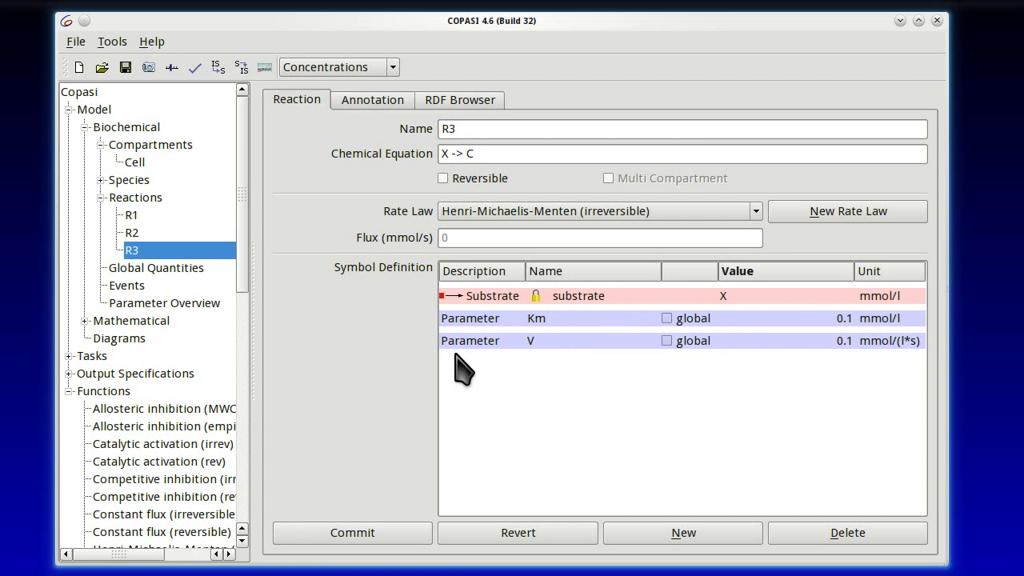
double_click(840, 343)
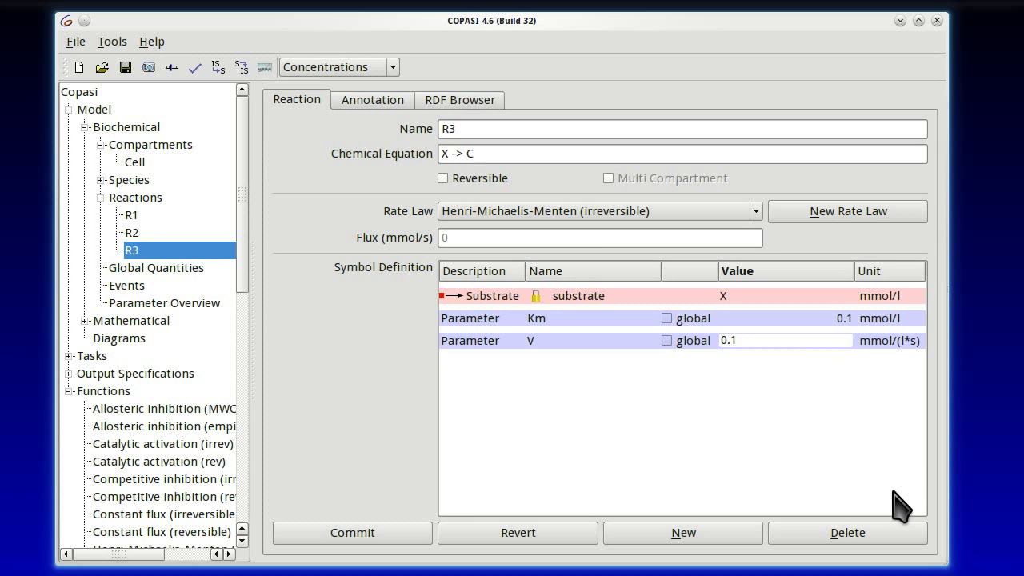
text(2)
click(790, 324)
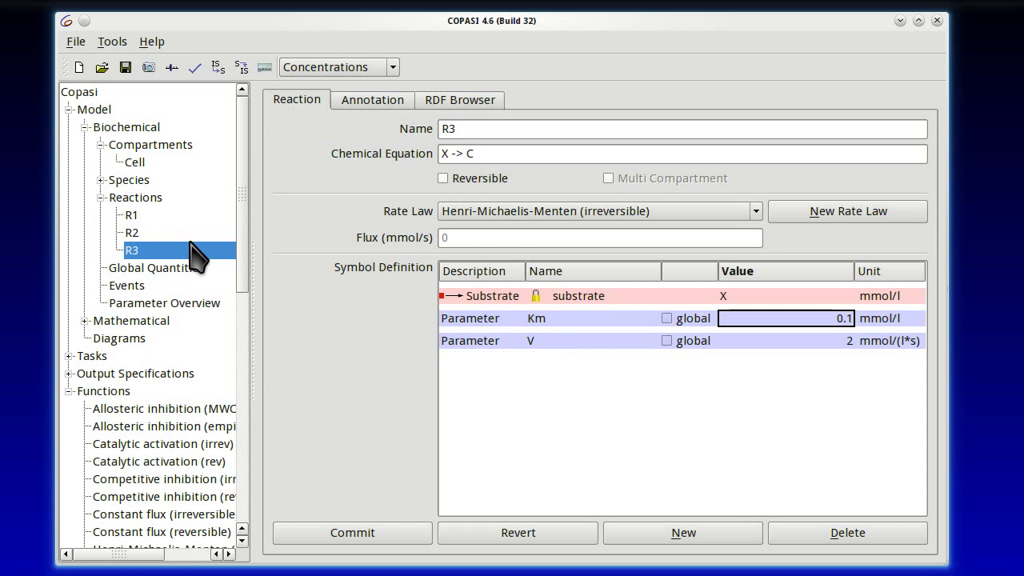
click(155, 200)
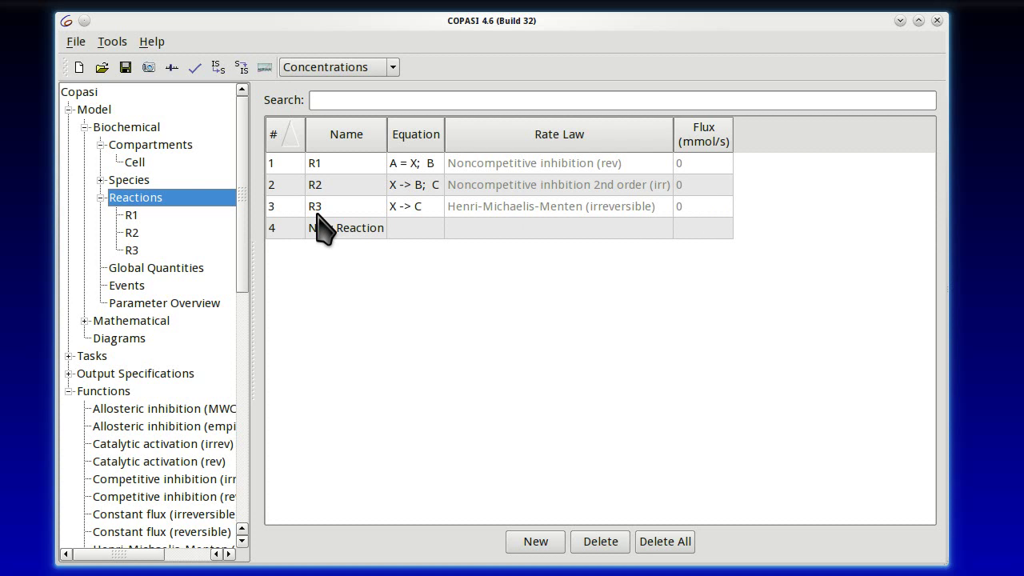
Show the Species table listing A, X, B and C in compartment Cell
click(120, 180)
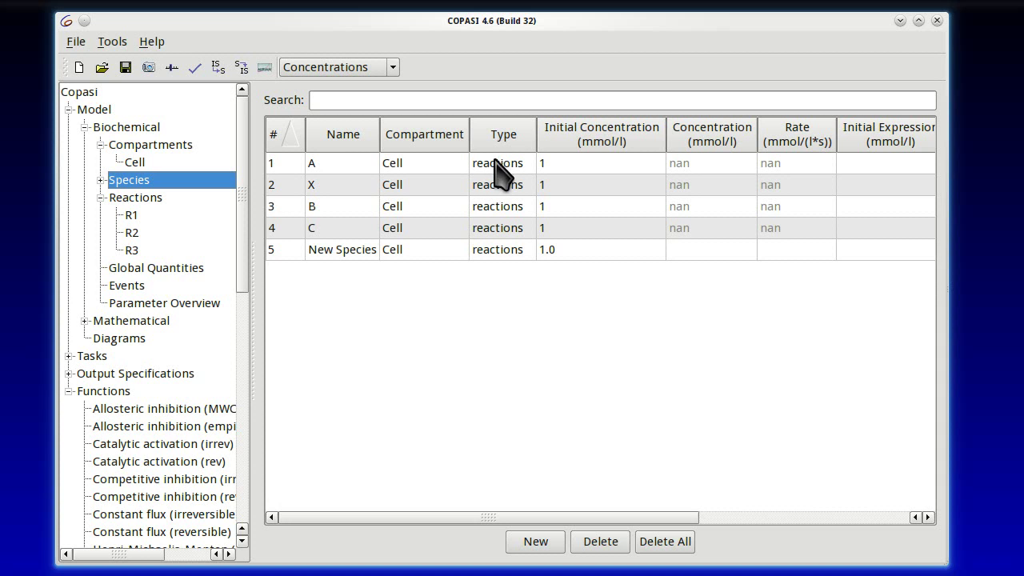
Make species A fixed, and species B fixed with initial concentration 0.1 mmol/l
double_click(312, 164)
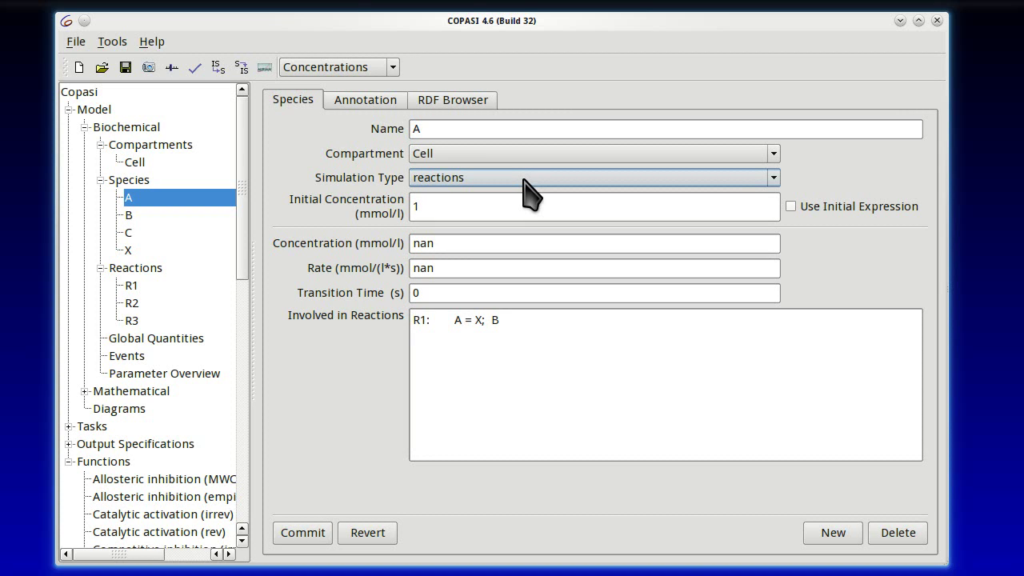
click(528, 180)
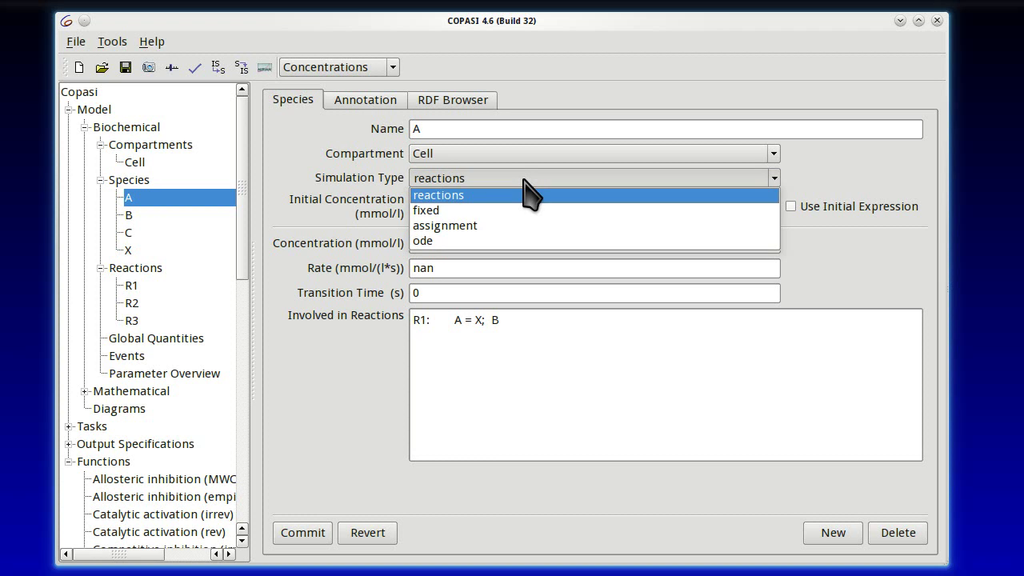
click(523, 179)
click(523, 179)
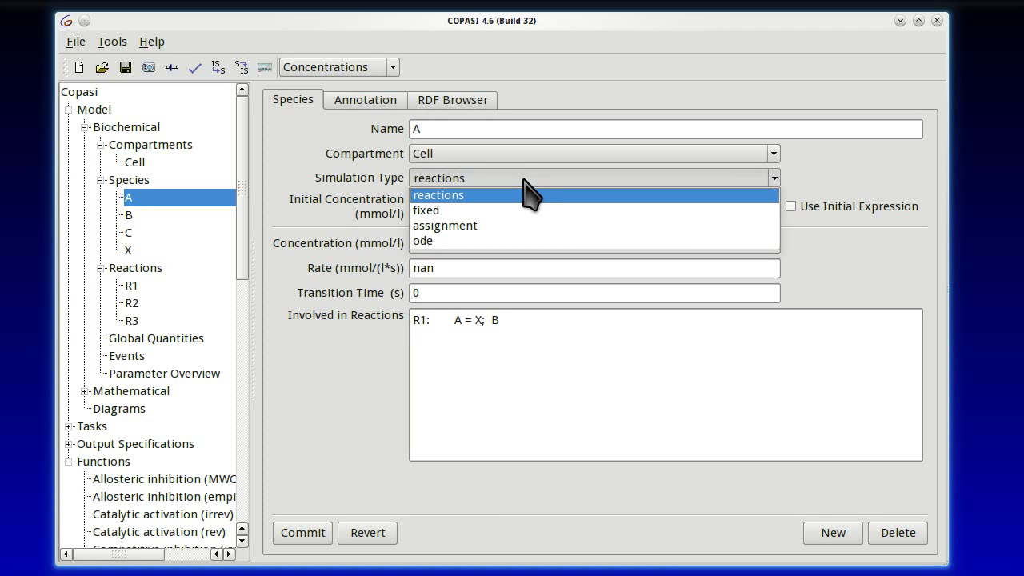
click(428, 213)
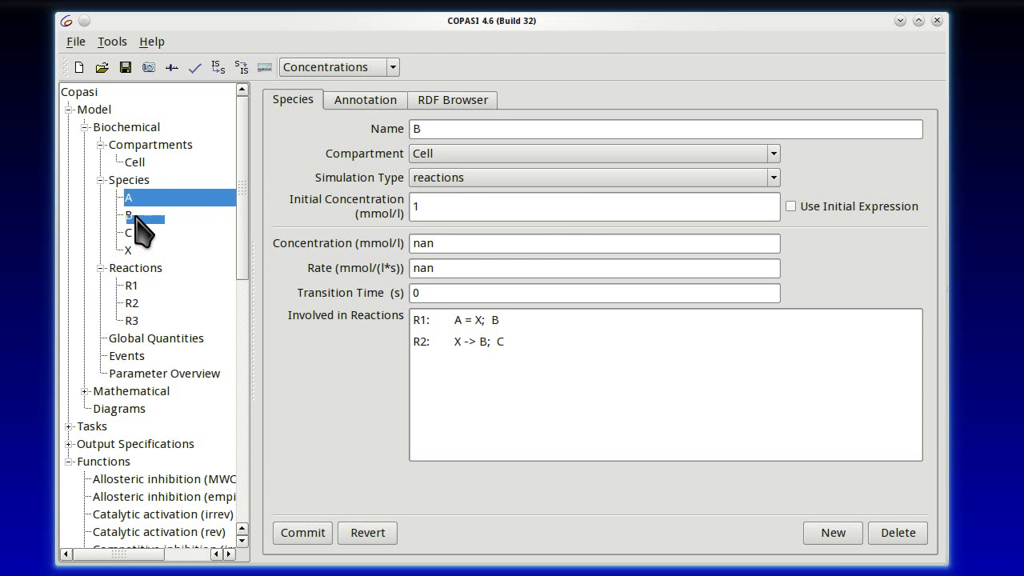
click(444, 178)
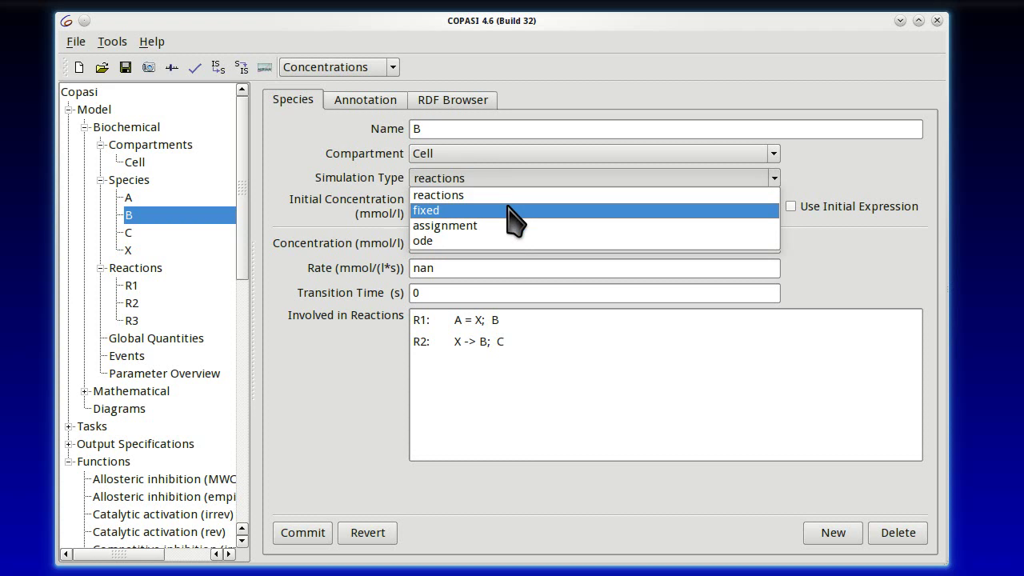
click(512, 210)
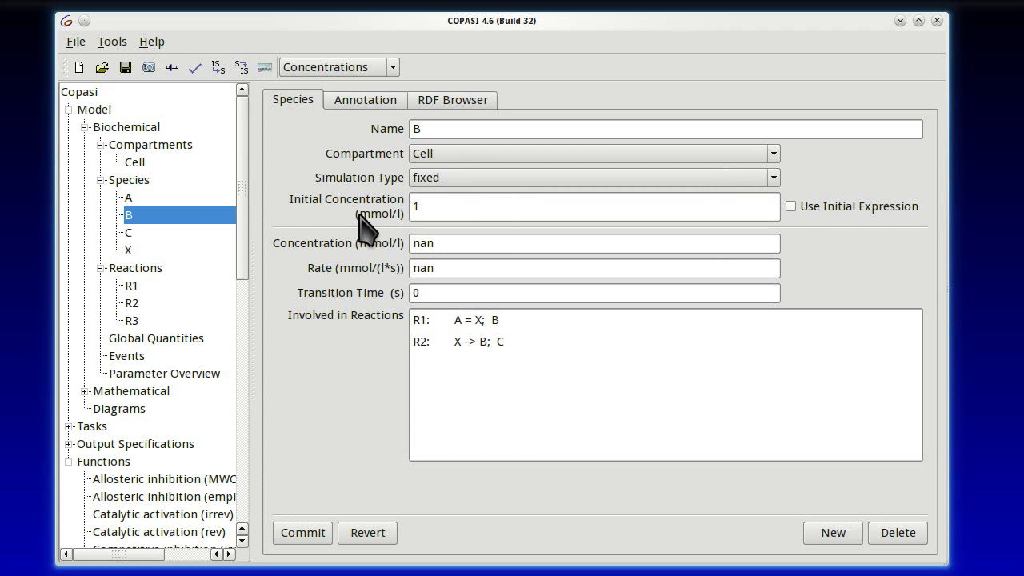
click(413, 206)
text(1)
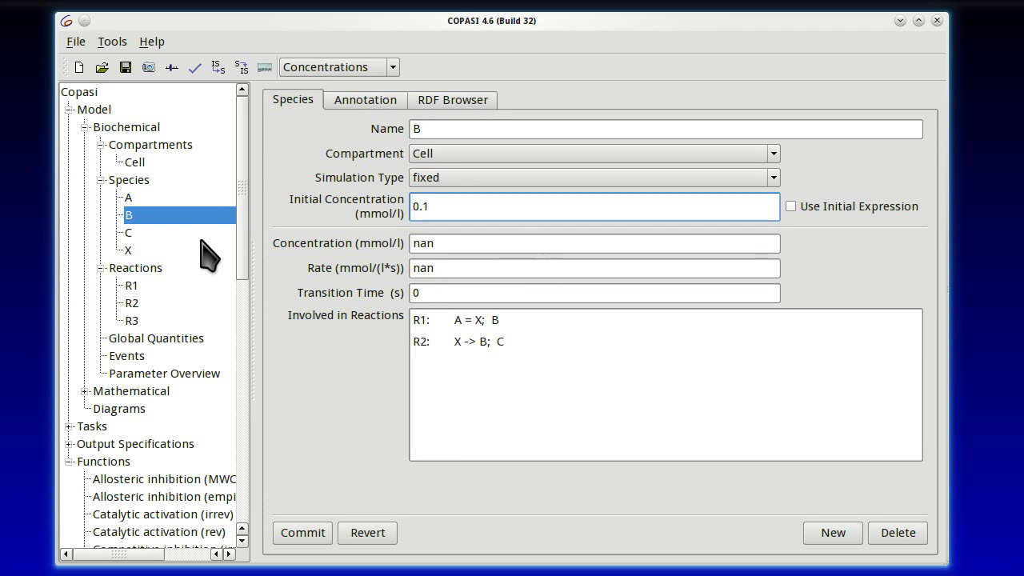
Fix species C at 0.1 mmol/l initial concentration, then view species X's details
click(133, 233)
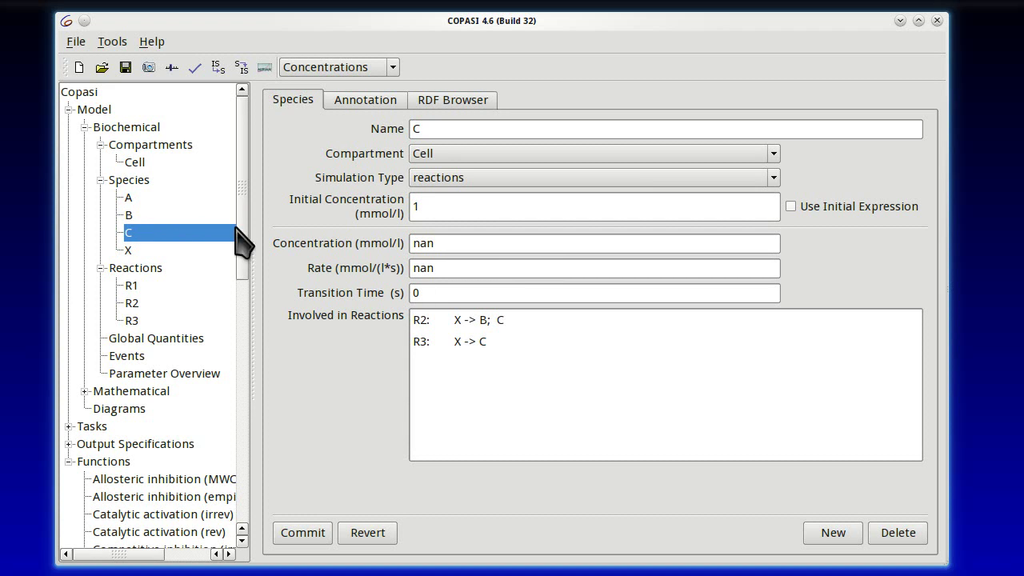
click(460, 181)
click(440, 212)
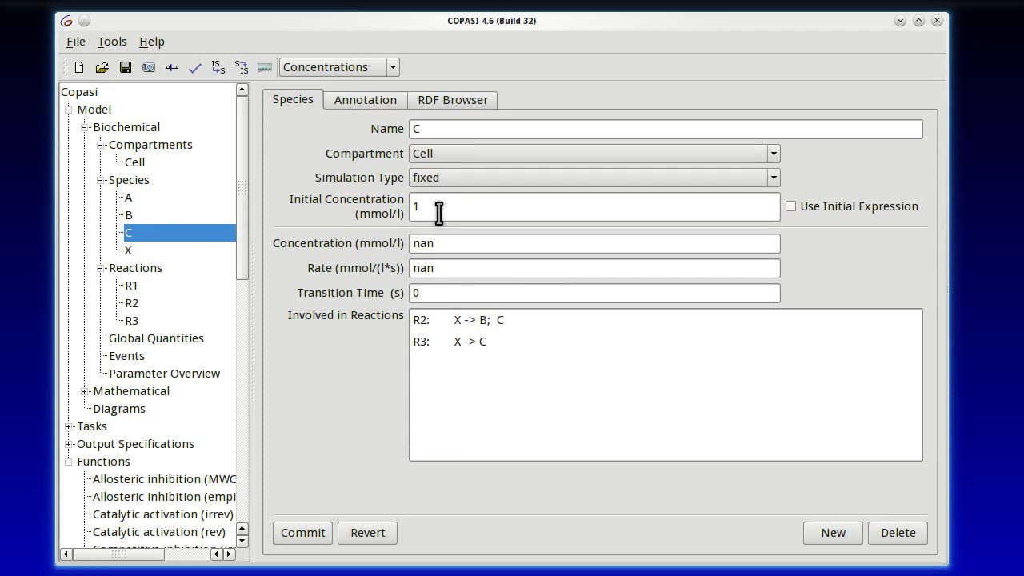
click(423, 208)
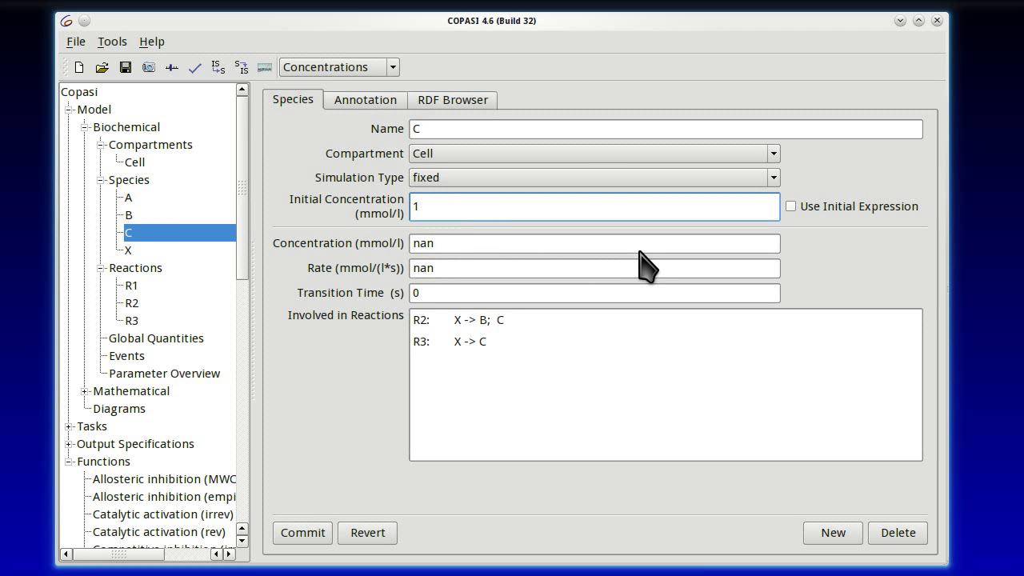
click(134, 252)
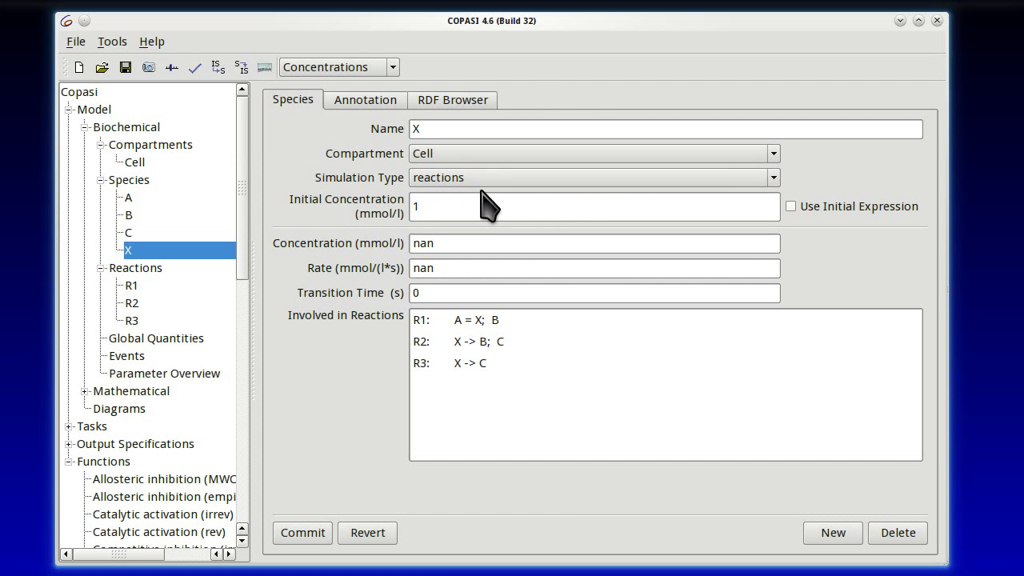
Replace species X's initial concentration with 0 mmol/l
double_click(419, 208)
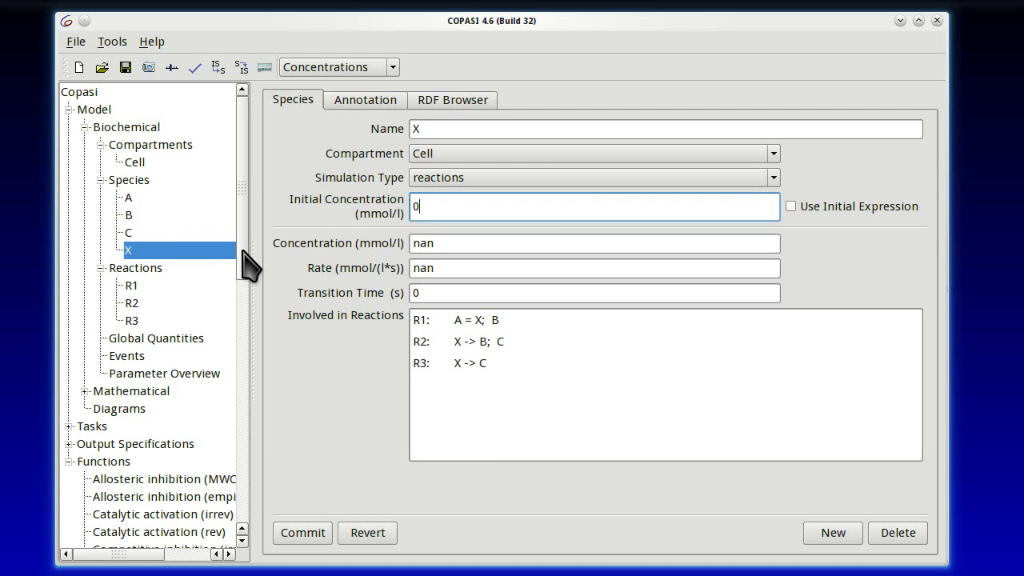
scroll(247, 288, down, 2)
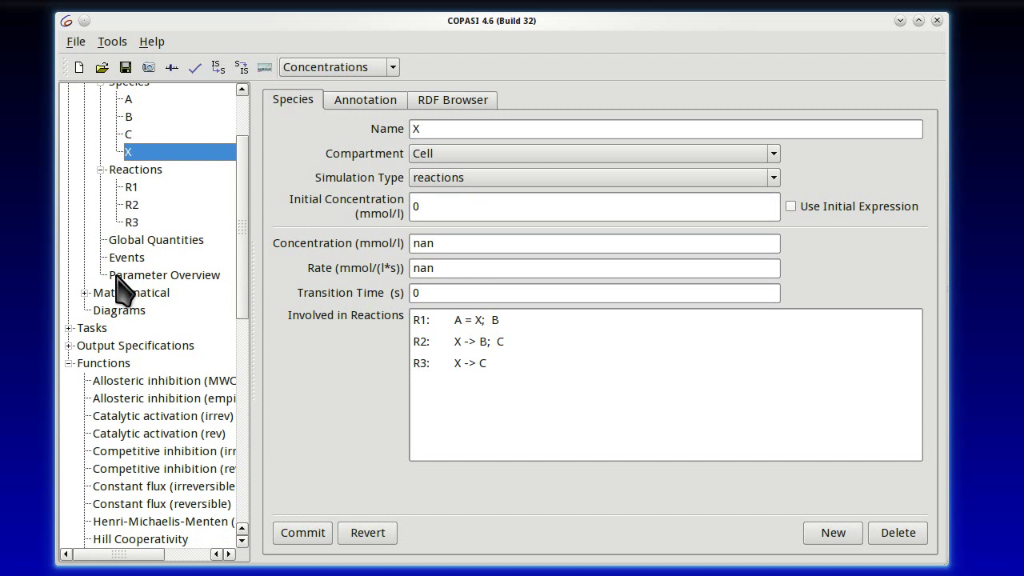
Review the Parameter Overview: Cell volume 1e-12 l and R1–R3 kinetic parameters, including Ki
click(214, 276)
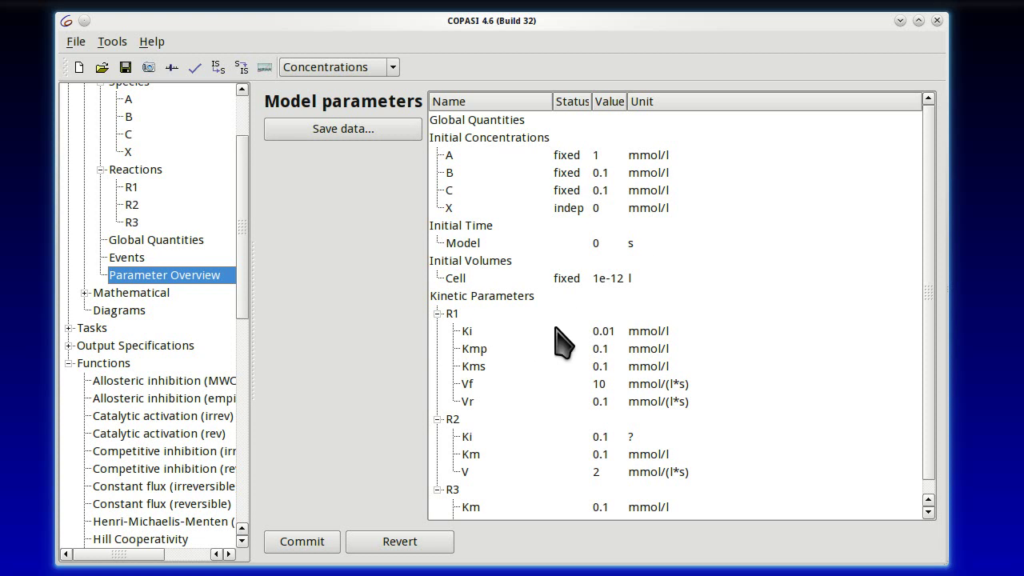
click(652, 280)
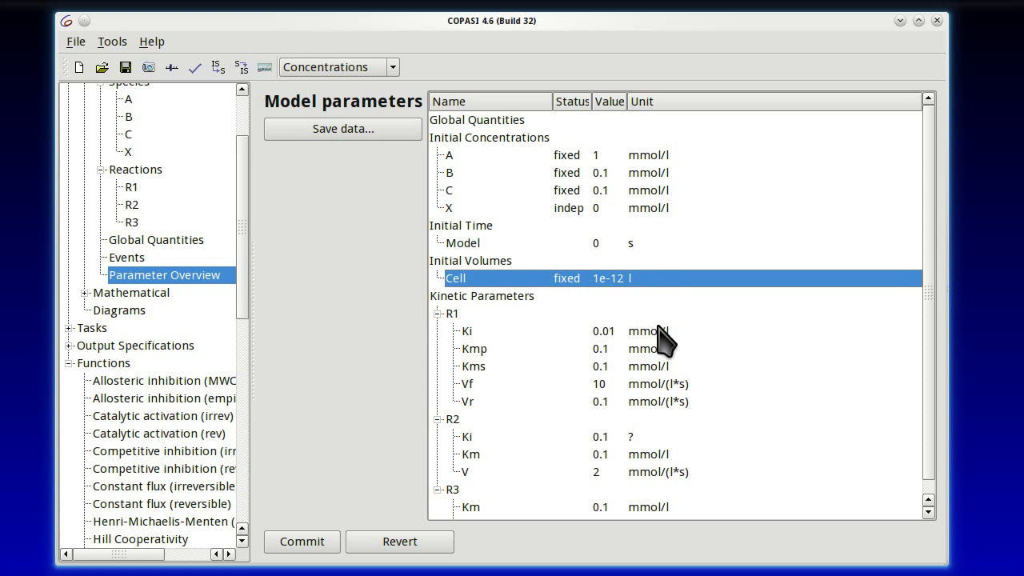
click(450, 316)
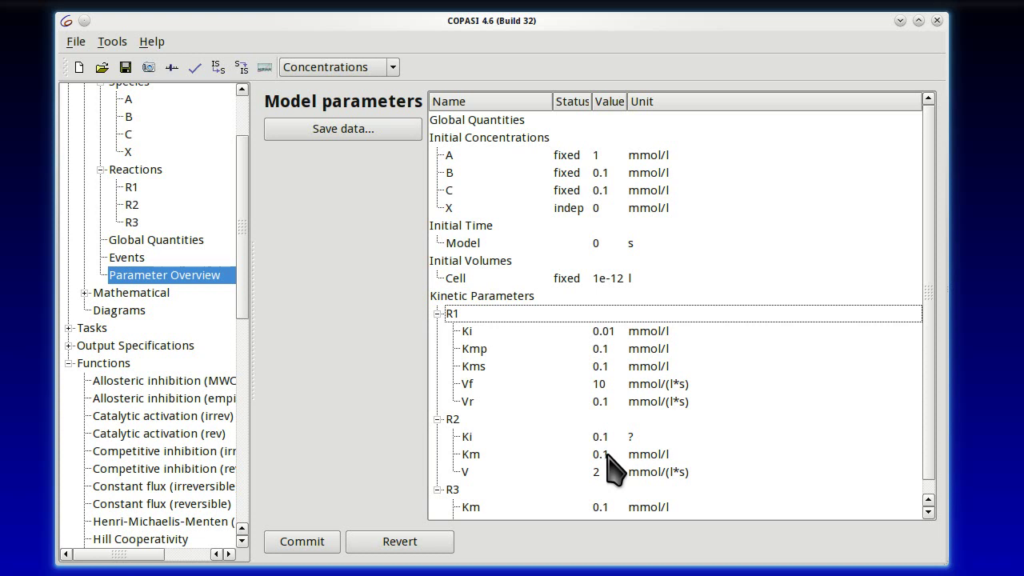
click(466, 419)
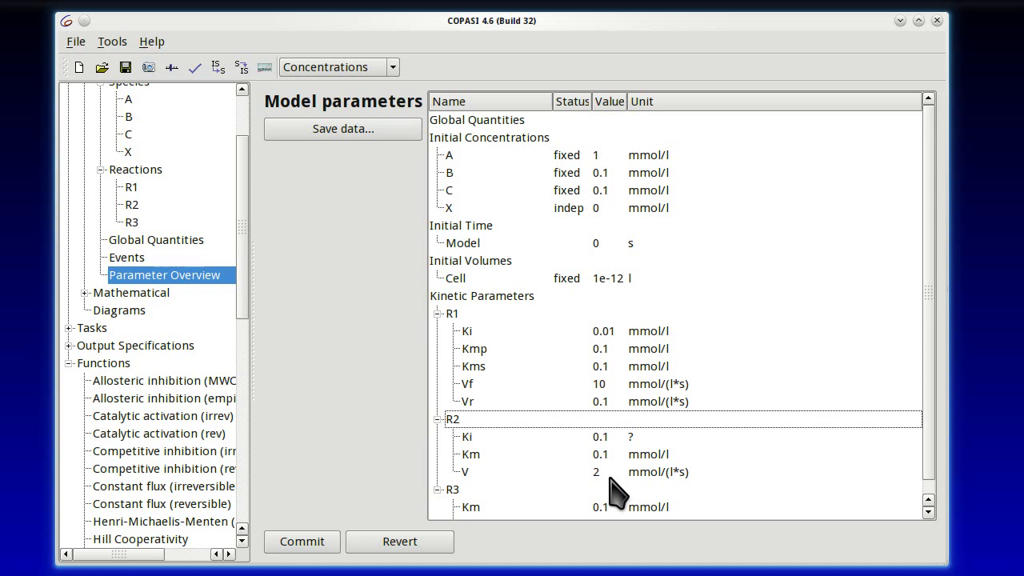
scroll(478, 498, down, 1)
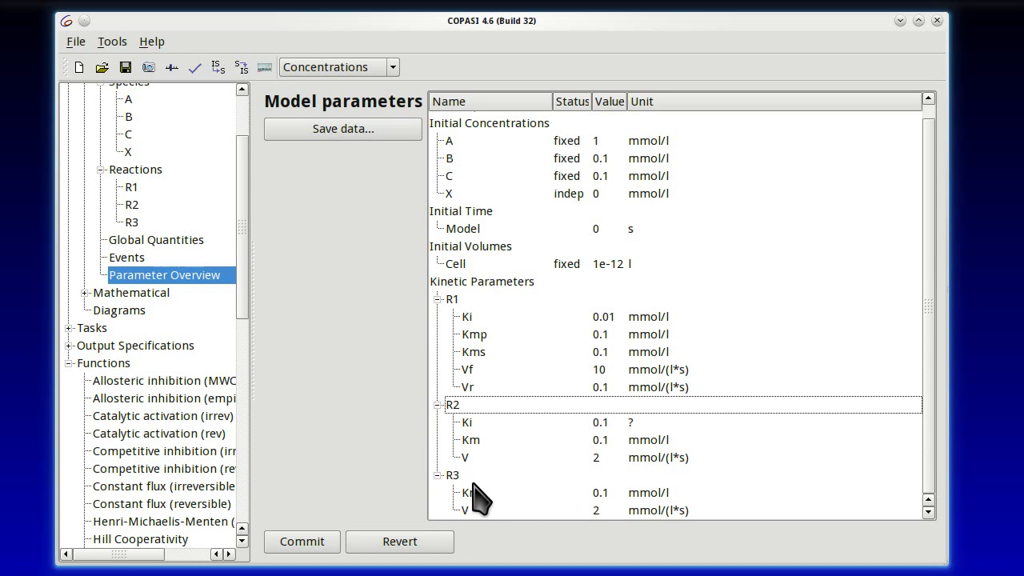
click(472, 478)
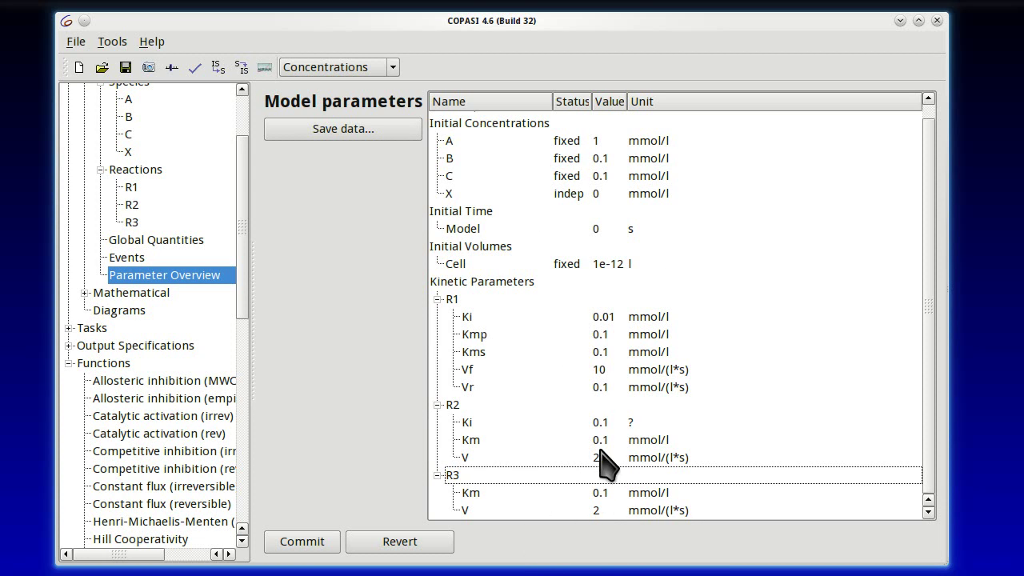
click(660, 323)
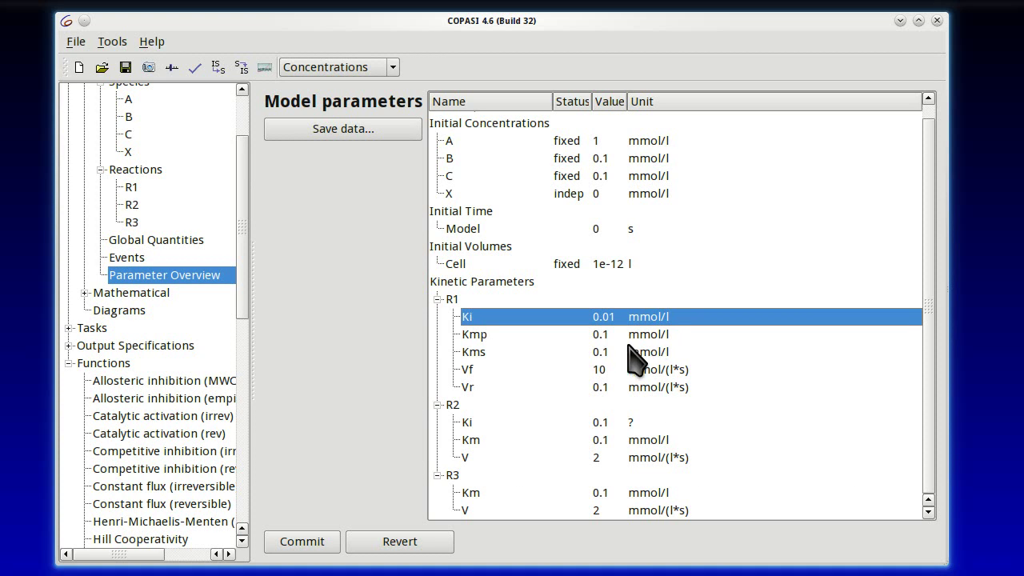
click(636, 422)
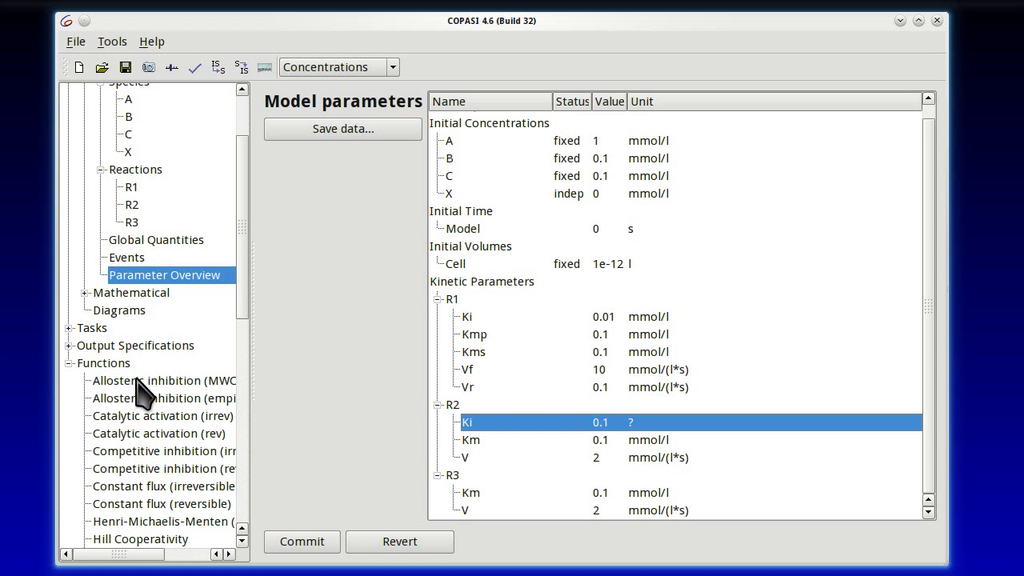
drag(243, 296, 243, 228)
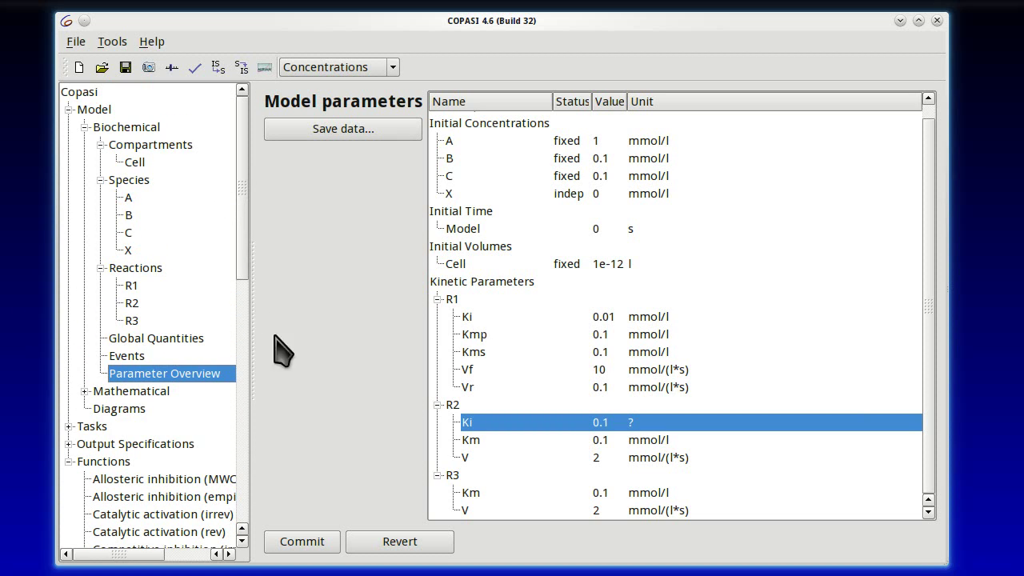
Save As branched.cps in the home folder, replacing the suggested file name
click(77, 42)
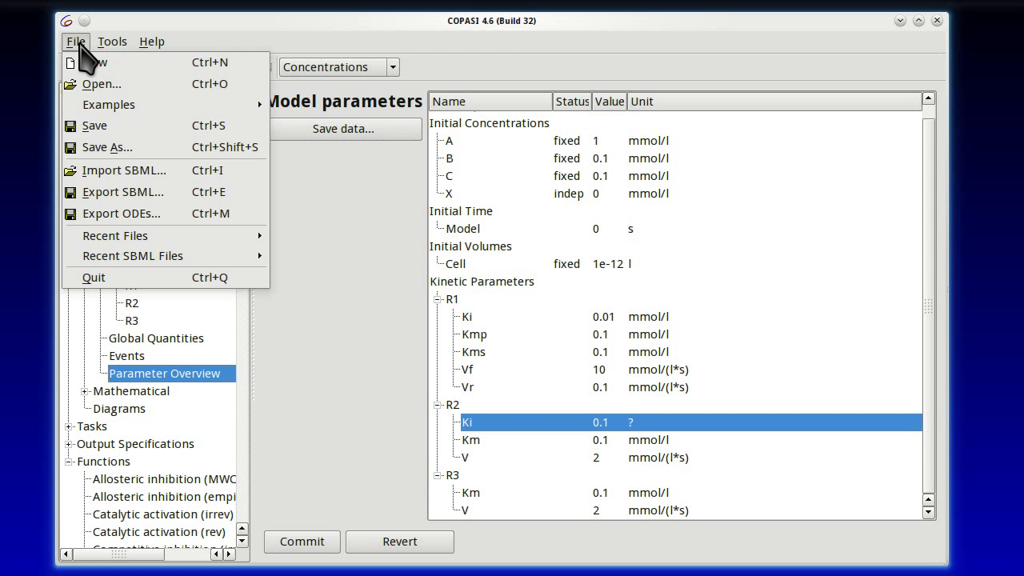
click(104, 147)
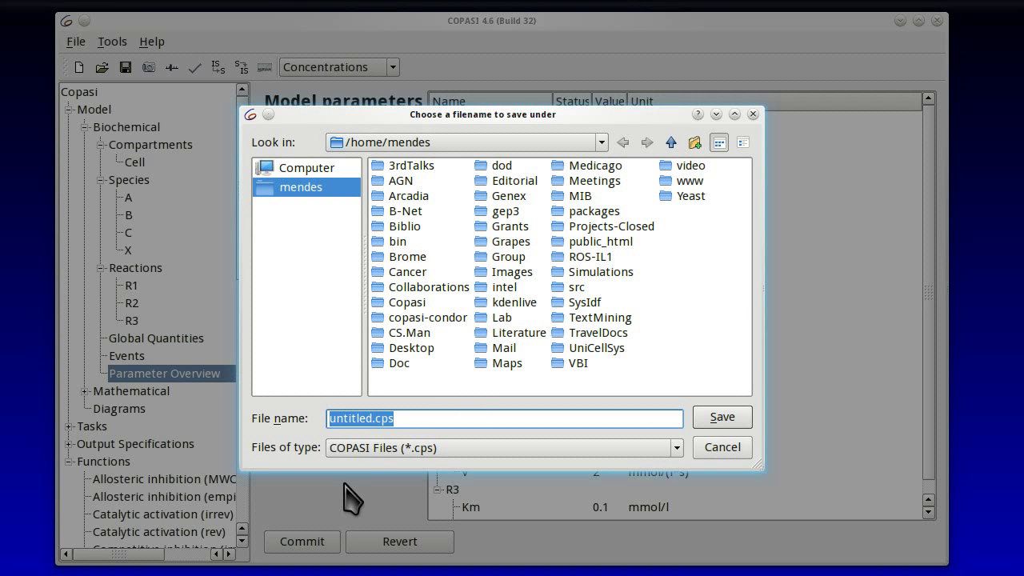
click(372, 420)
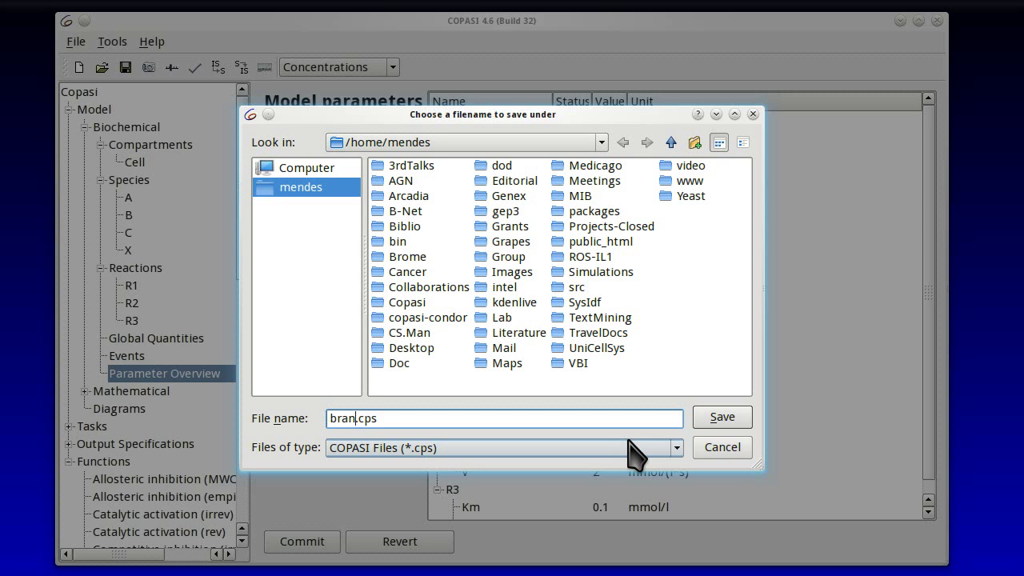
click(712, 420)
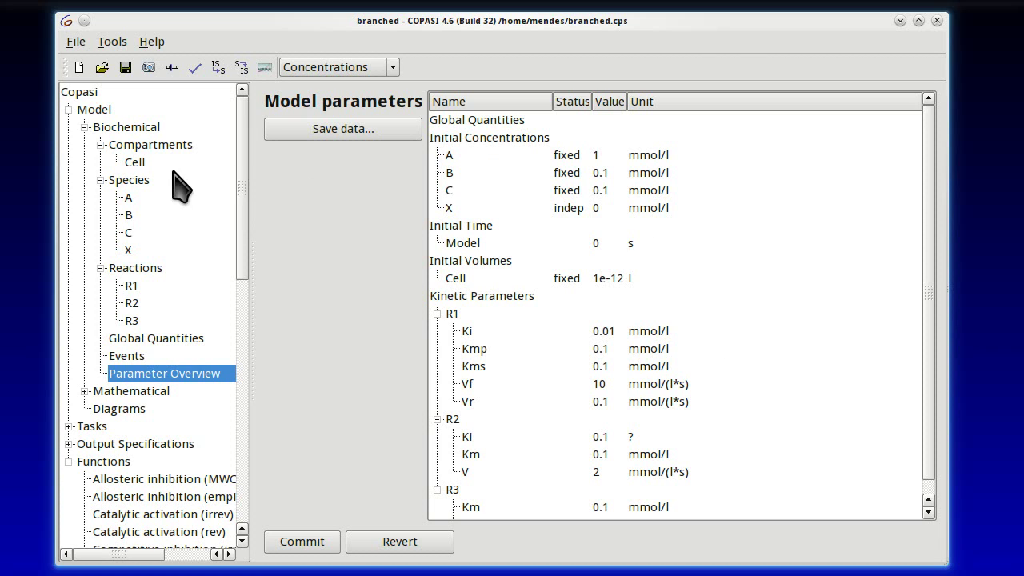
Display the model's differential equations under the Mathematical section
click(80, 421)
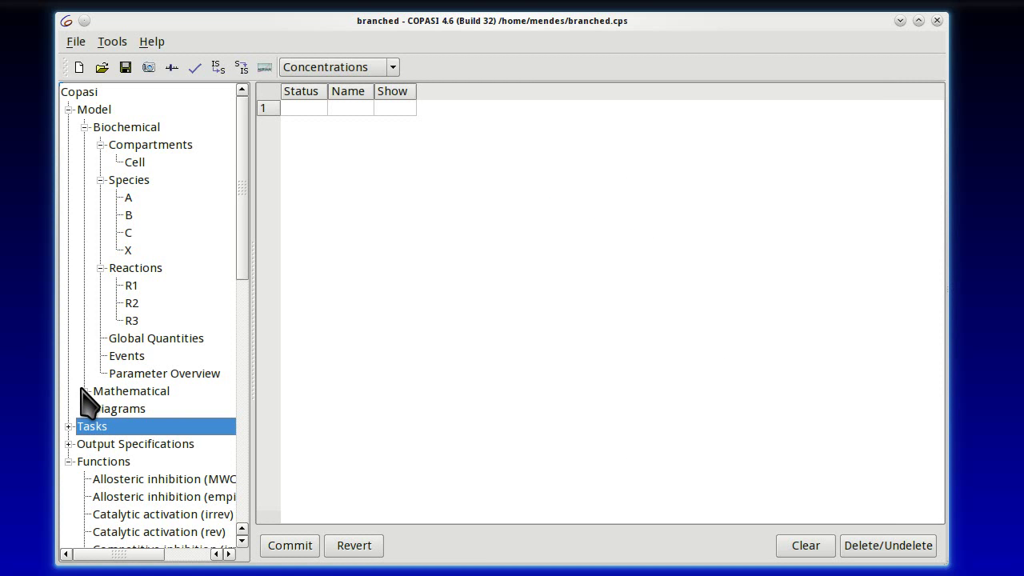
click(85, 391)
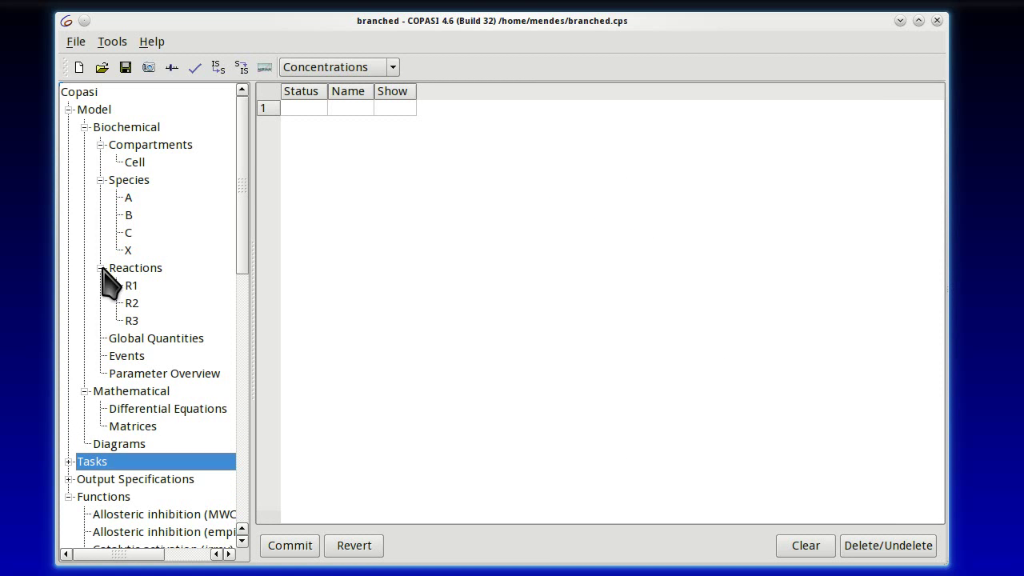
click(136, 395)
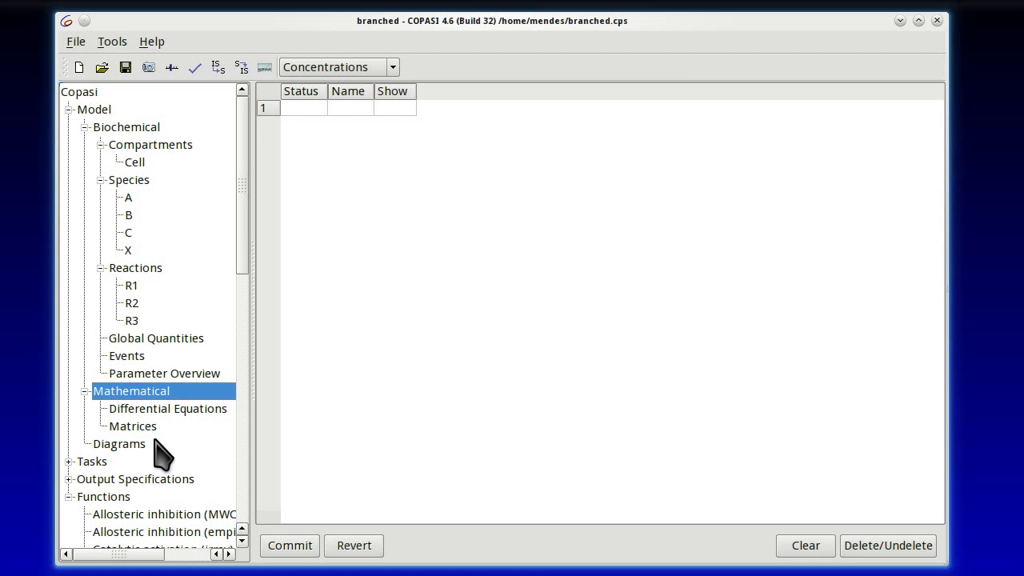
click(168, 409)
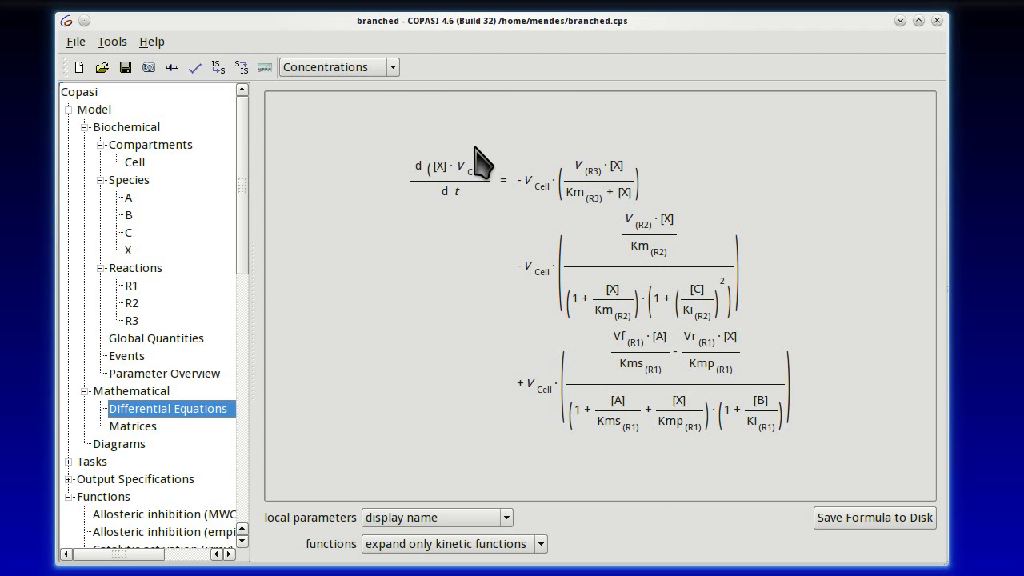
Export the equations in TeX (*.tex) format as branched.tex
click(876, 518)
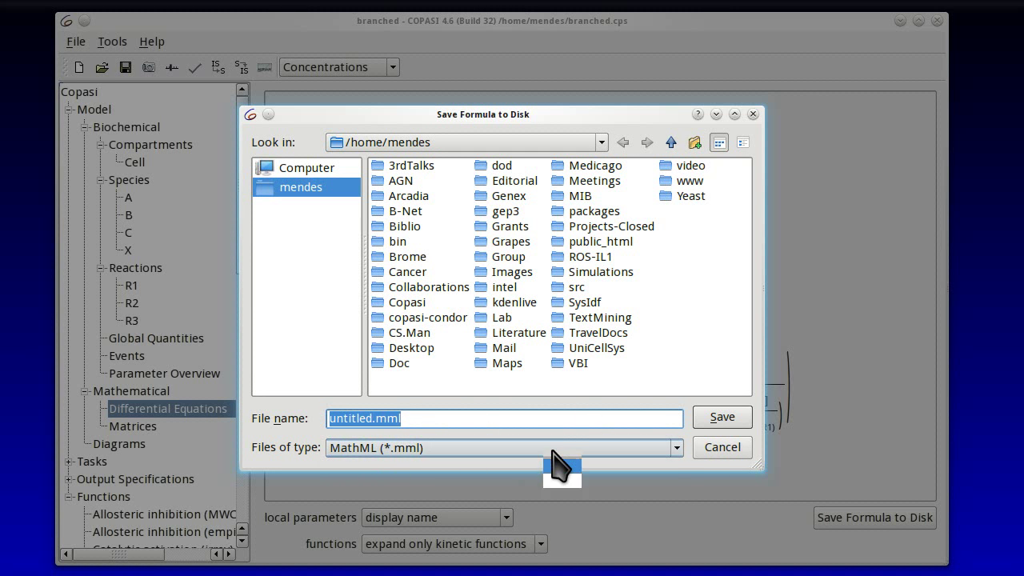
click(552, 448)
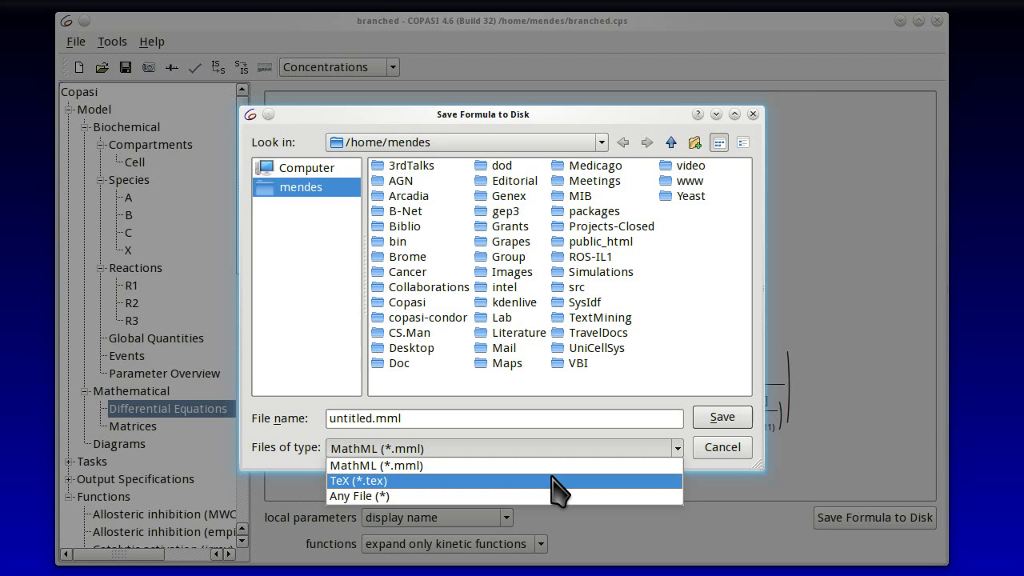
click(558, 480)
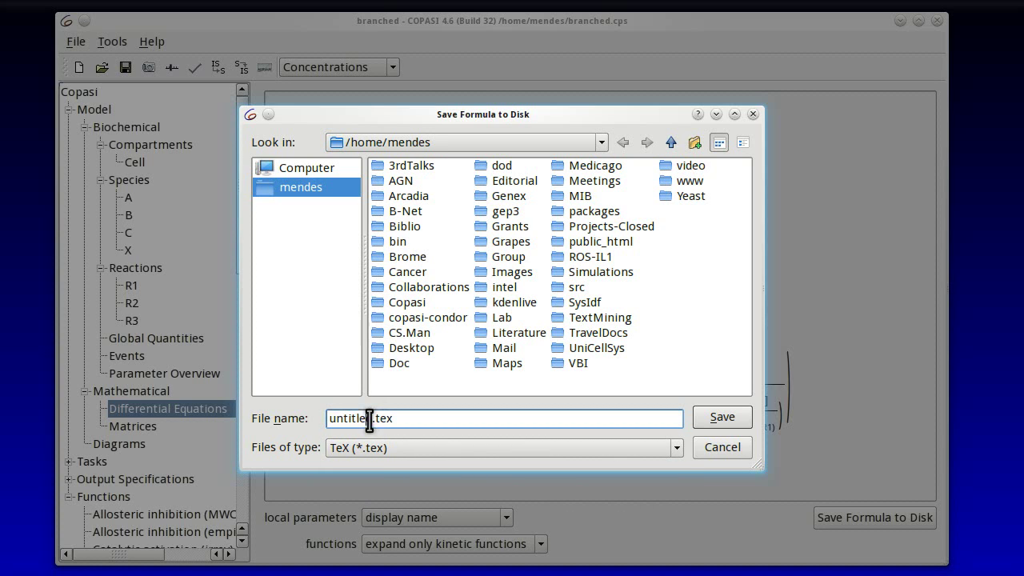
drag(366, 418, 276, 421)
click(708, 420)
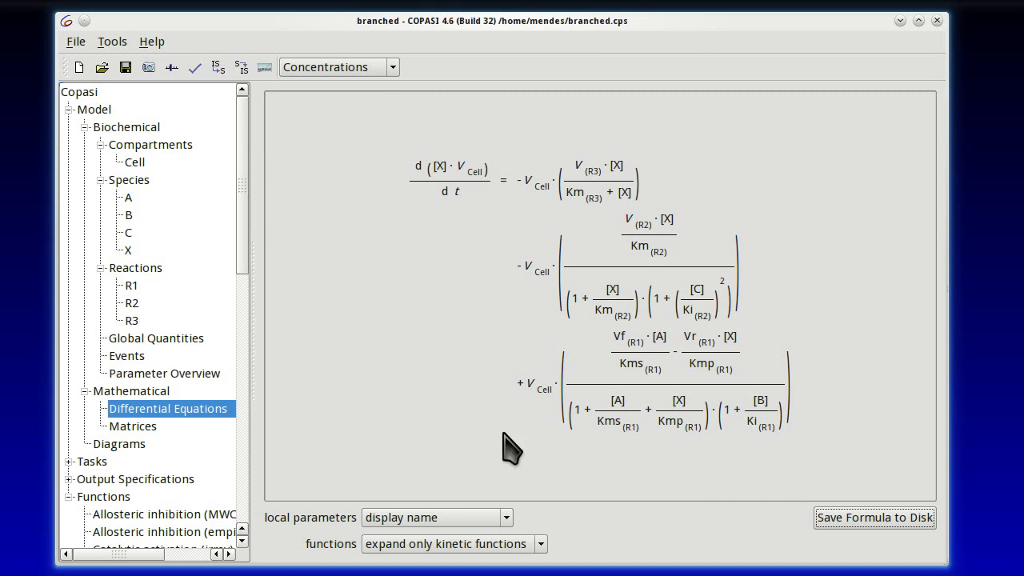
Review Model, Compartments, Species and Reactions, then return to the Version 4.6 start page
click(98, 112)
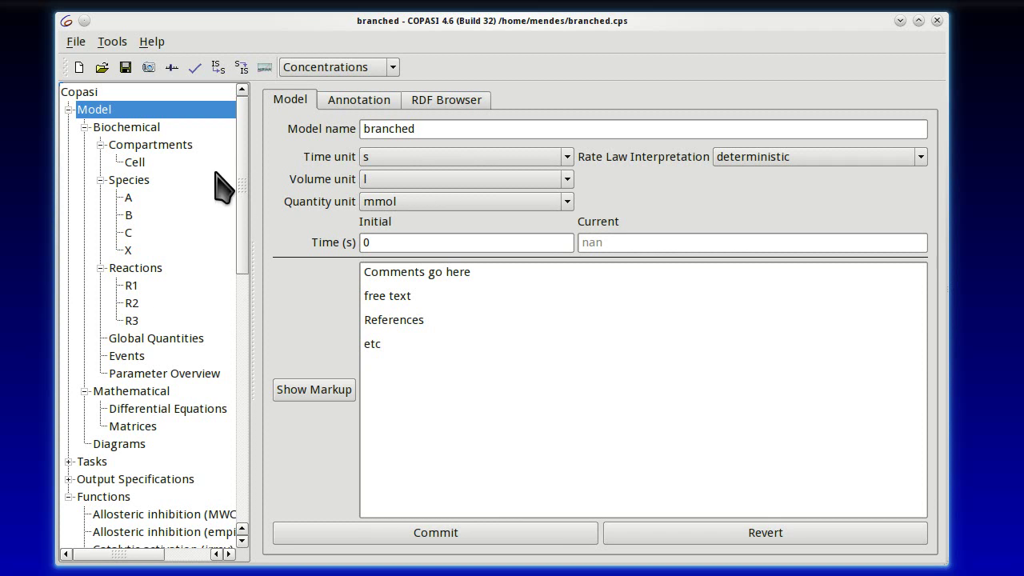
click(164, 143)
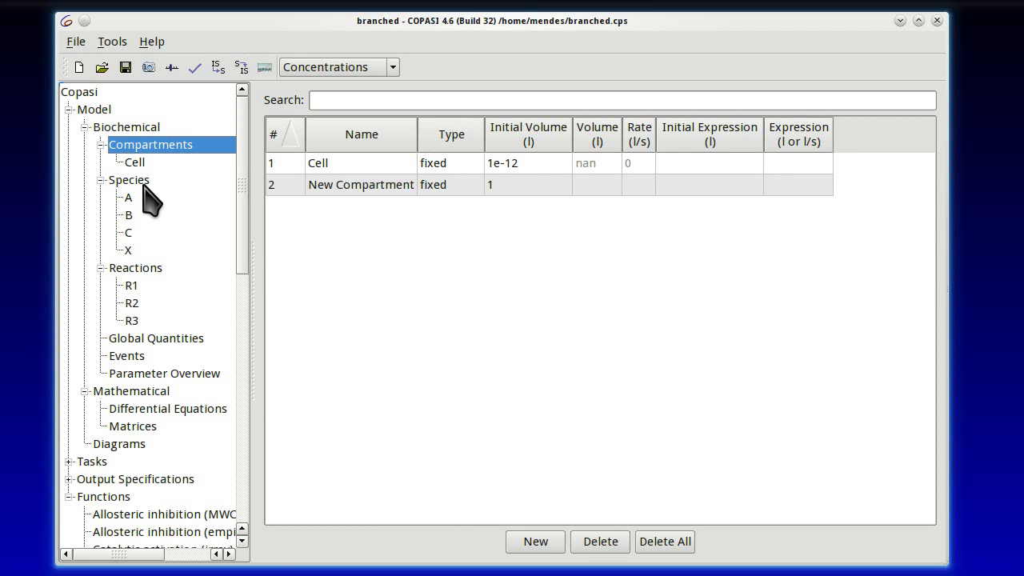
click(142, 181)
click(156, 272)
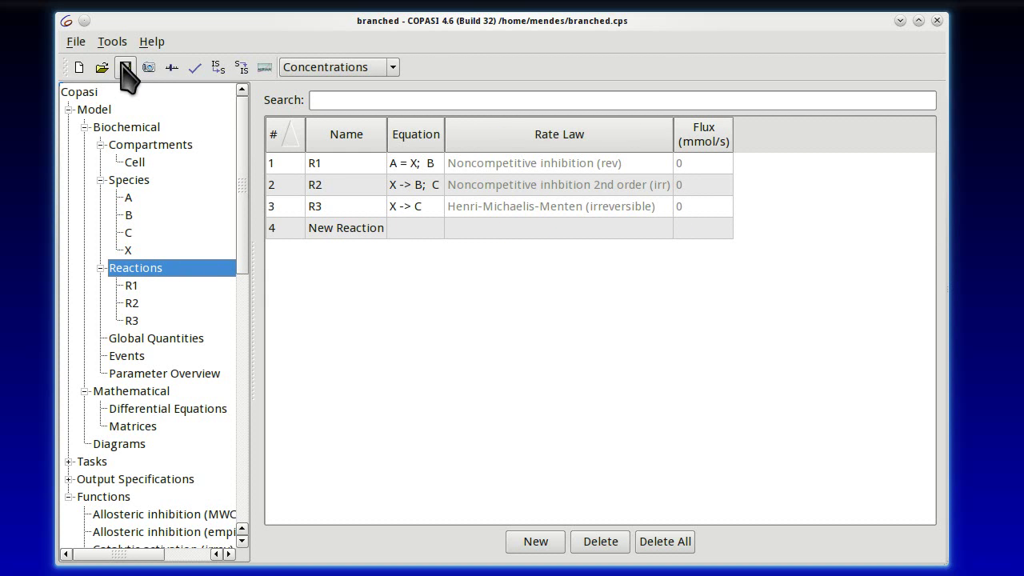
click(94, 93)
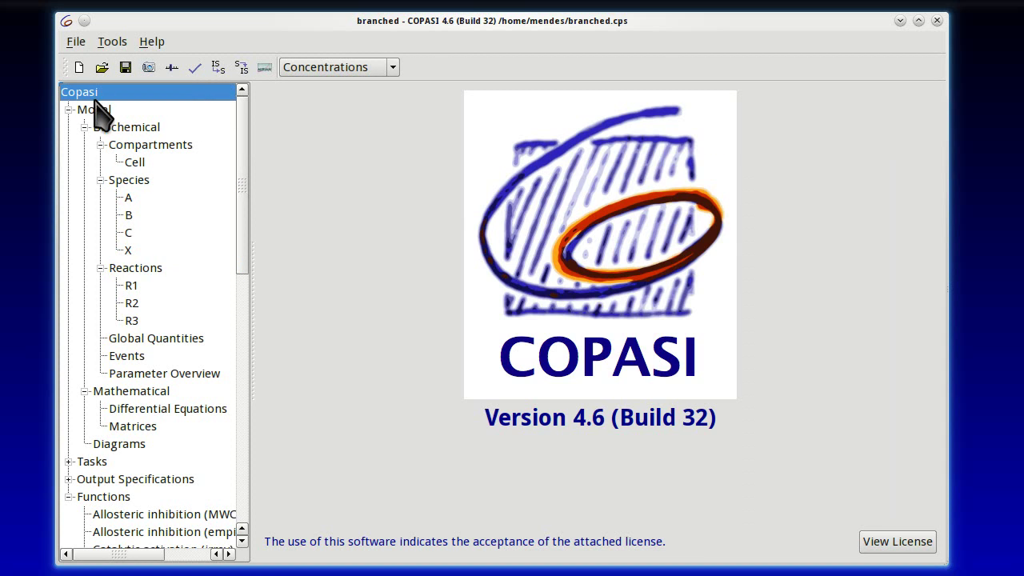